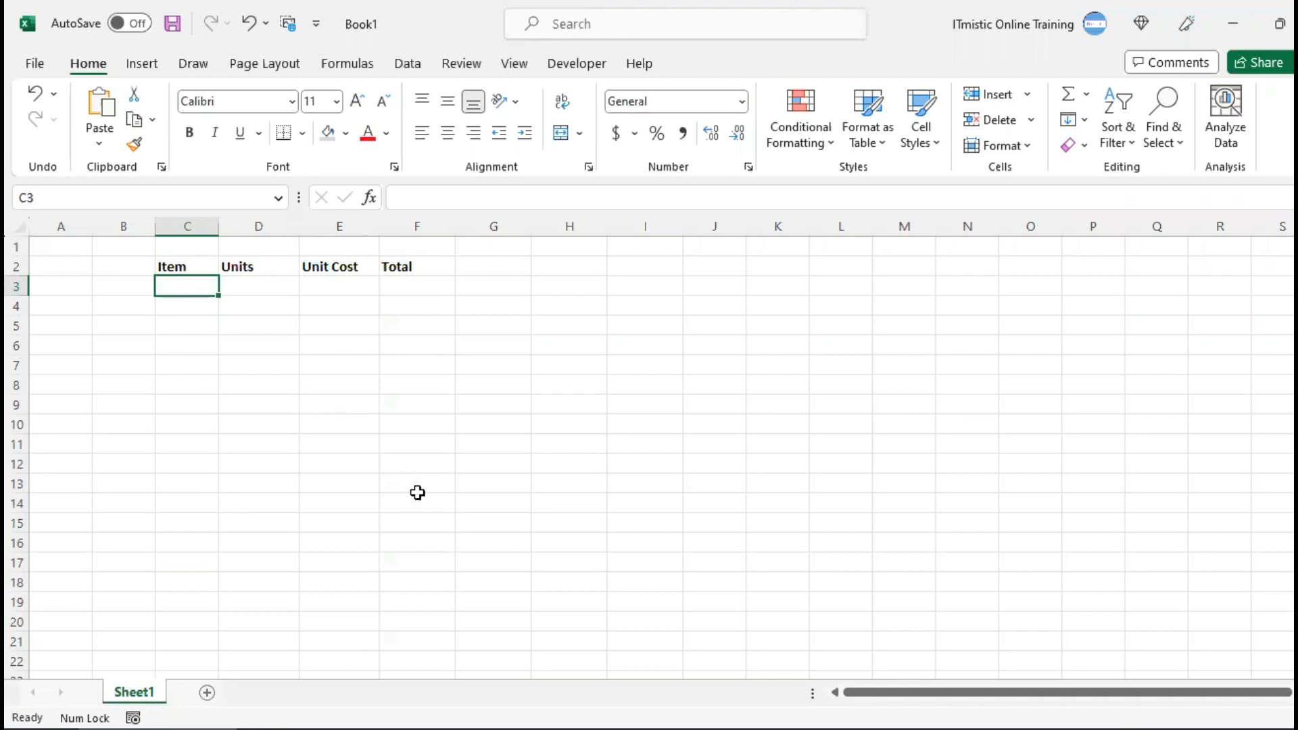
Fill in the first item row with Pencil in C3, 95 units in D3 and a unit cost of 1.99 in E3
text(Pencil)
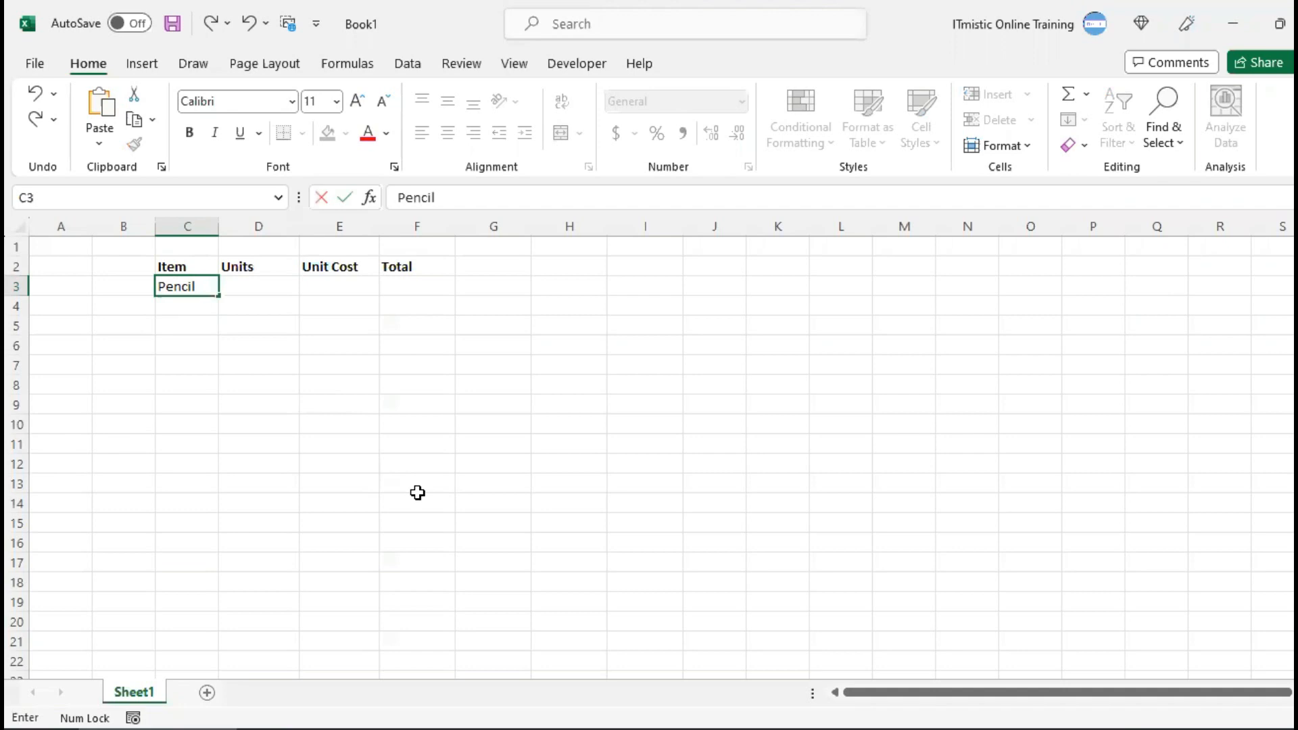
key(Return)
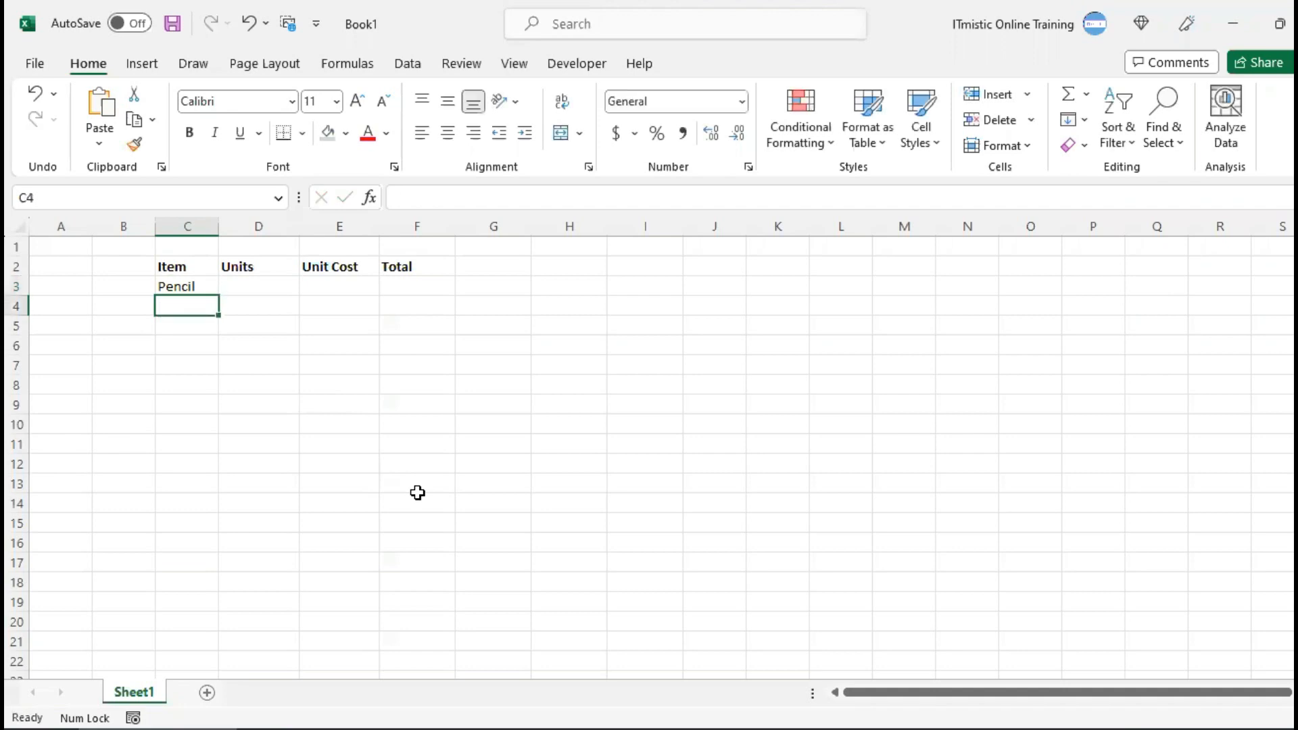
key(Up)
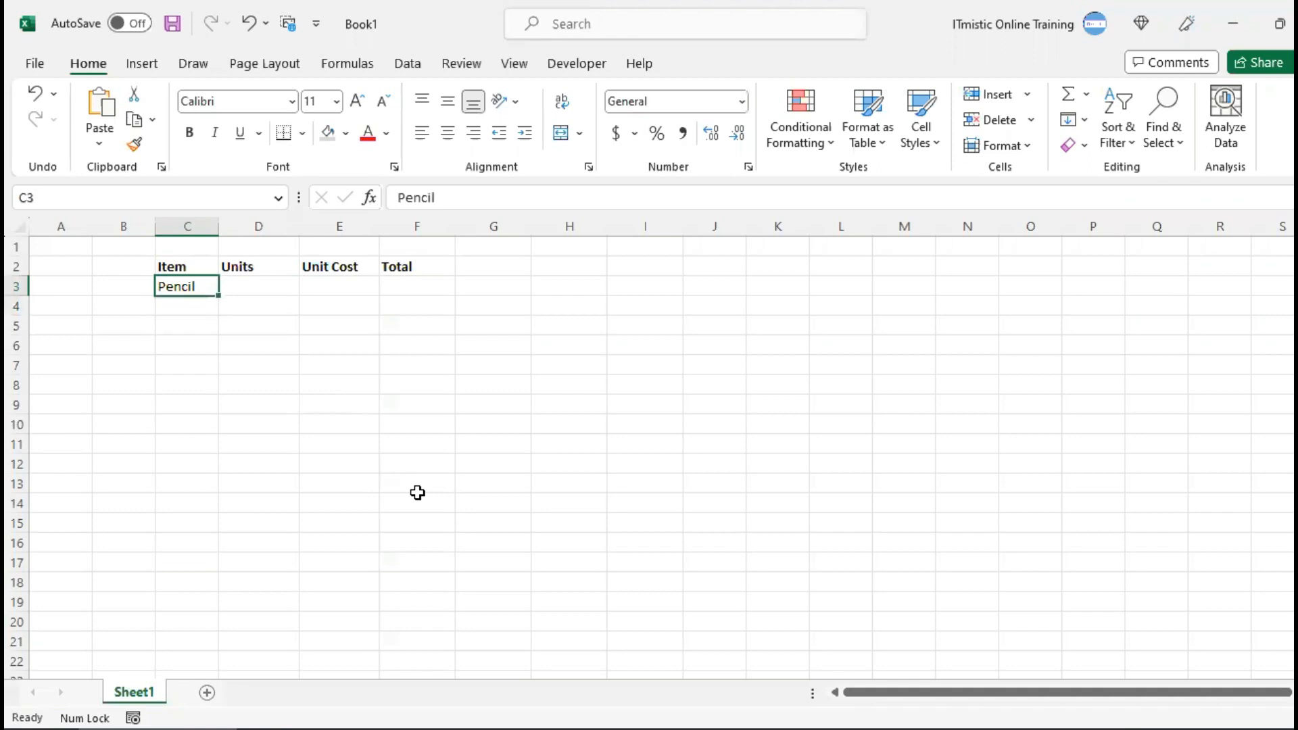
key(Right)
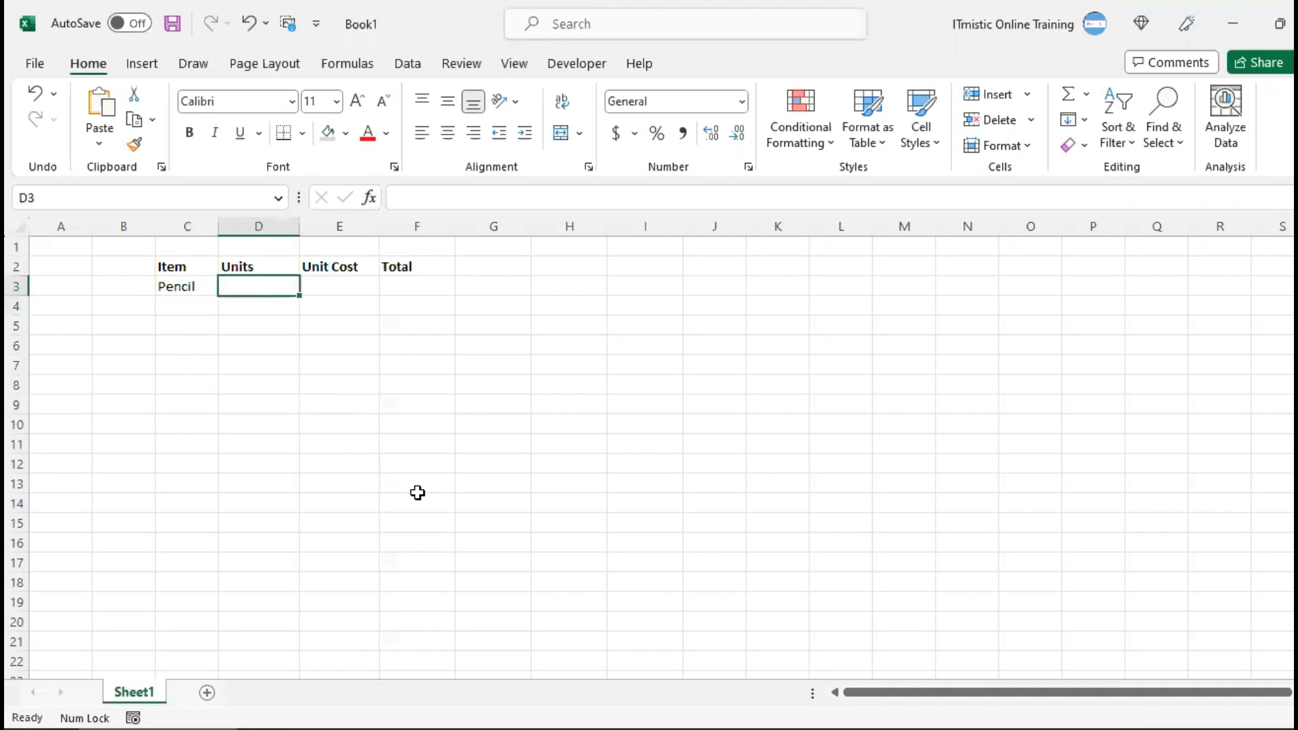
text(95)
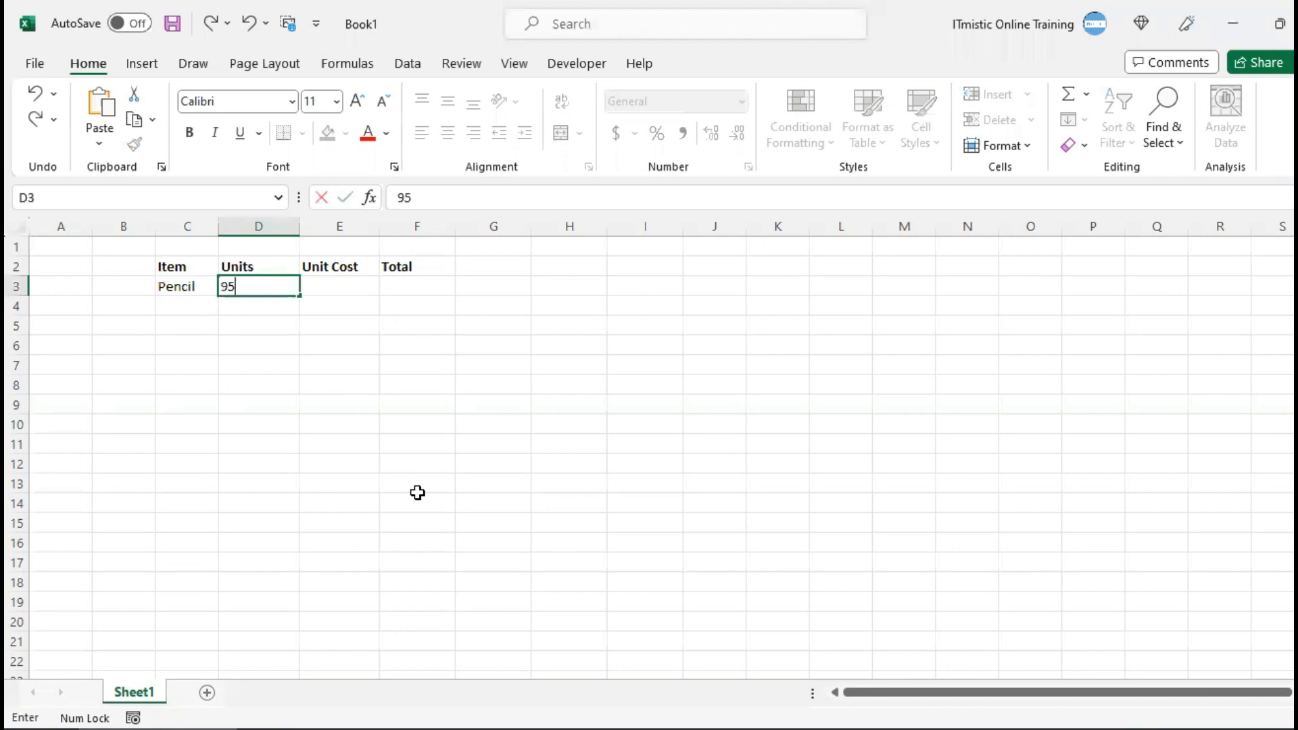
key(Tab)
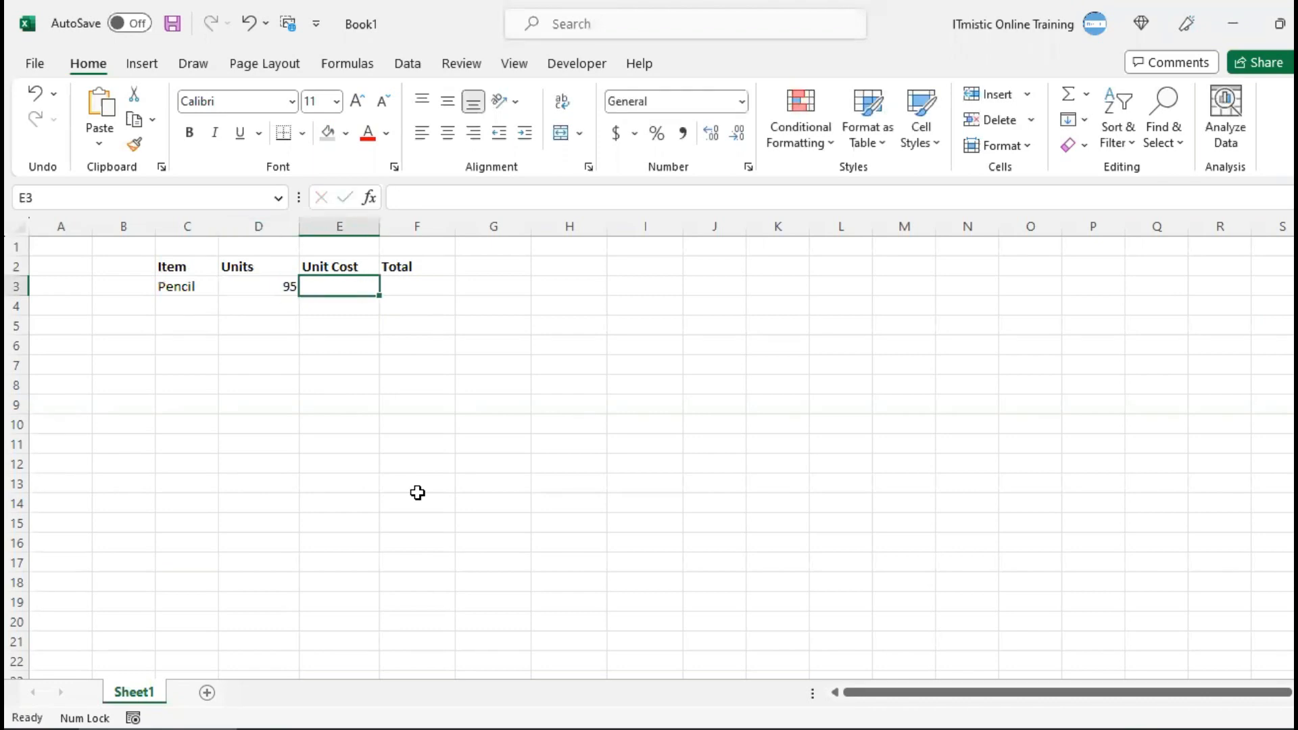
text(1.99)
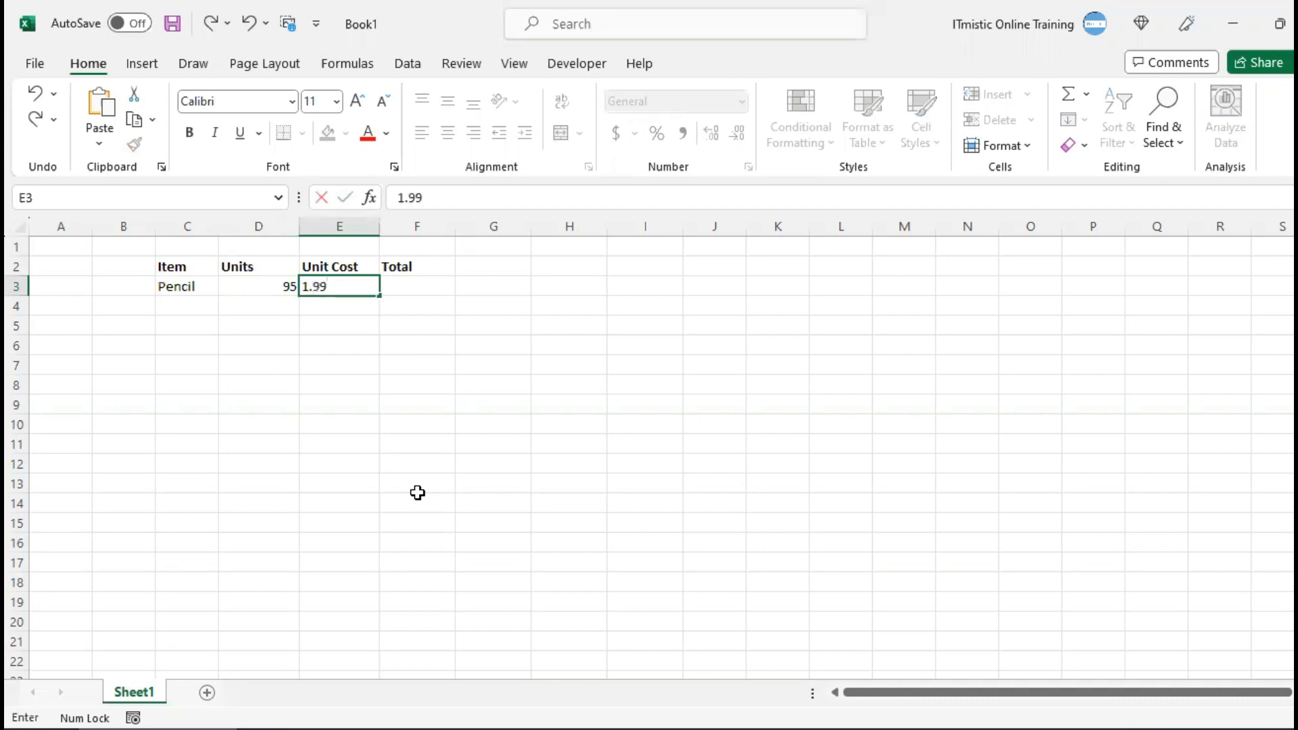
key(Tab)
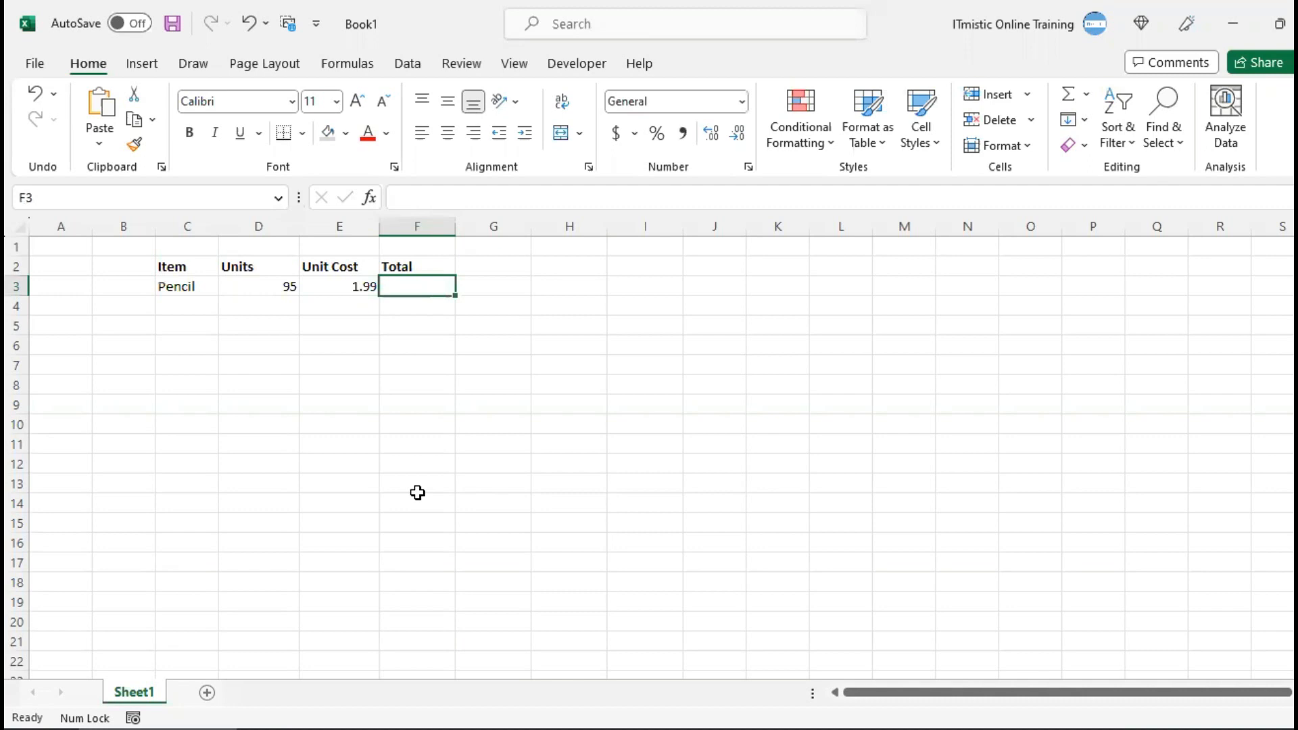
Calculate the Pencil total in F3 with the formula =D3*E3
text(=)
key(Left)
key(Left)
text(*)
key(Left)
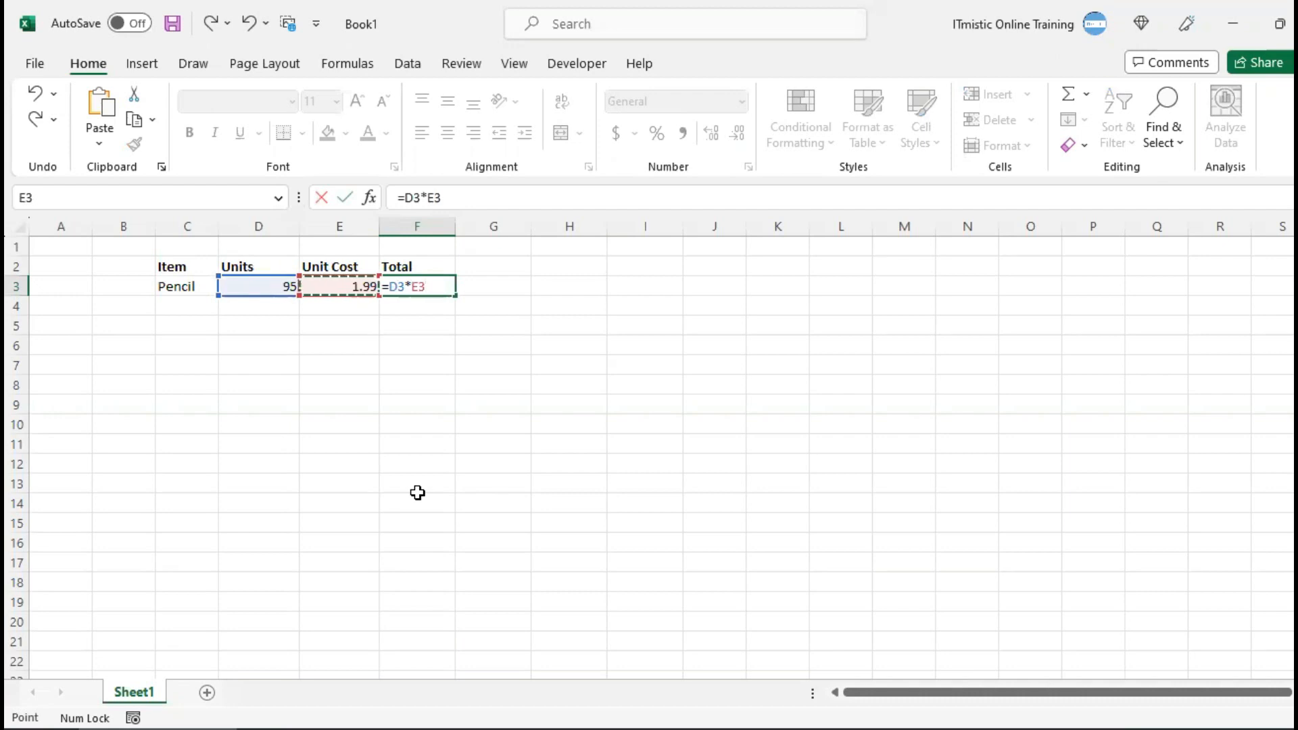
key(Return)
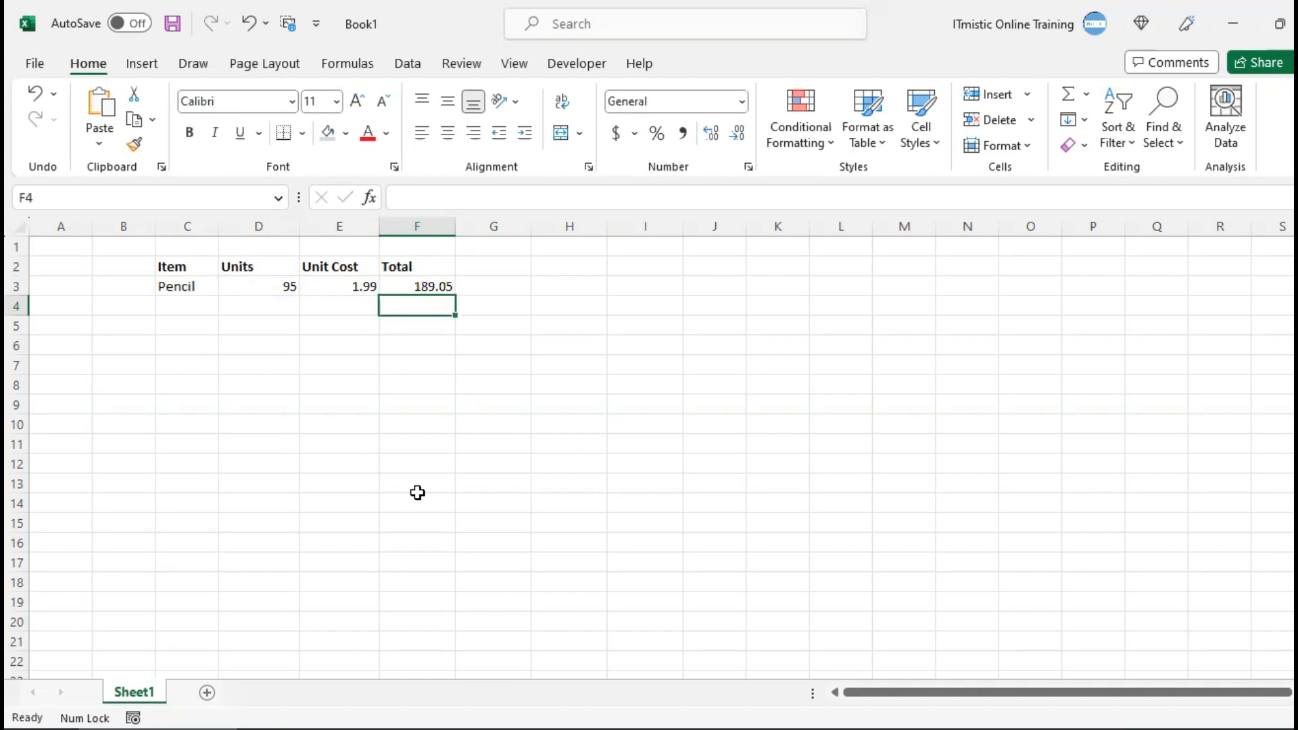
Examine the Total formula in F3 and the cells it references, without changing it
key(Left)
key(Left)
key(Left)
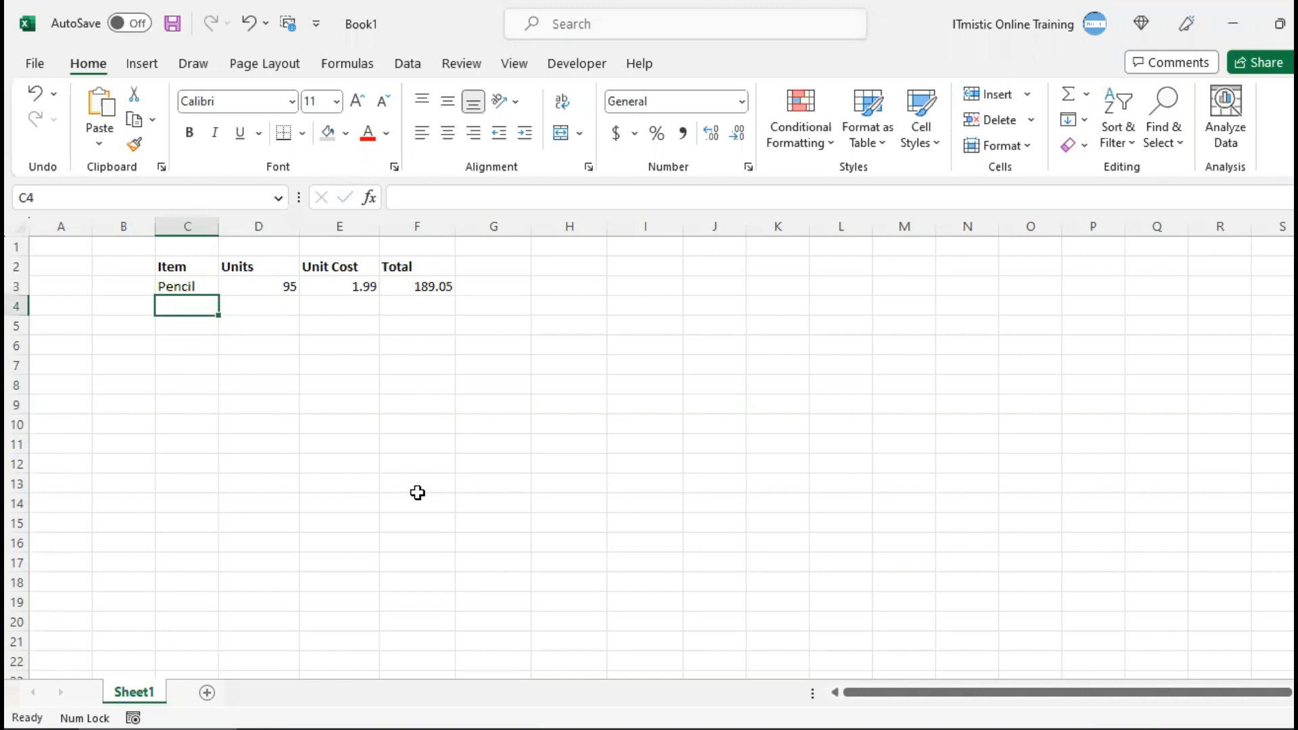
key(Up)
key(Right)
key(Right)
key(Right)
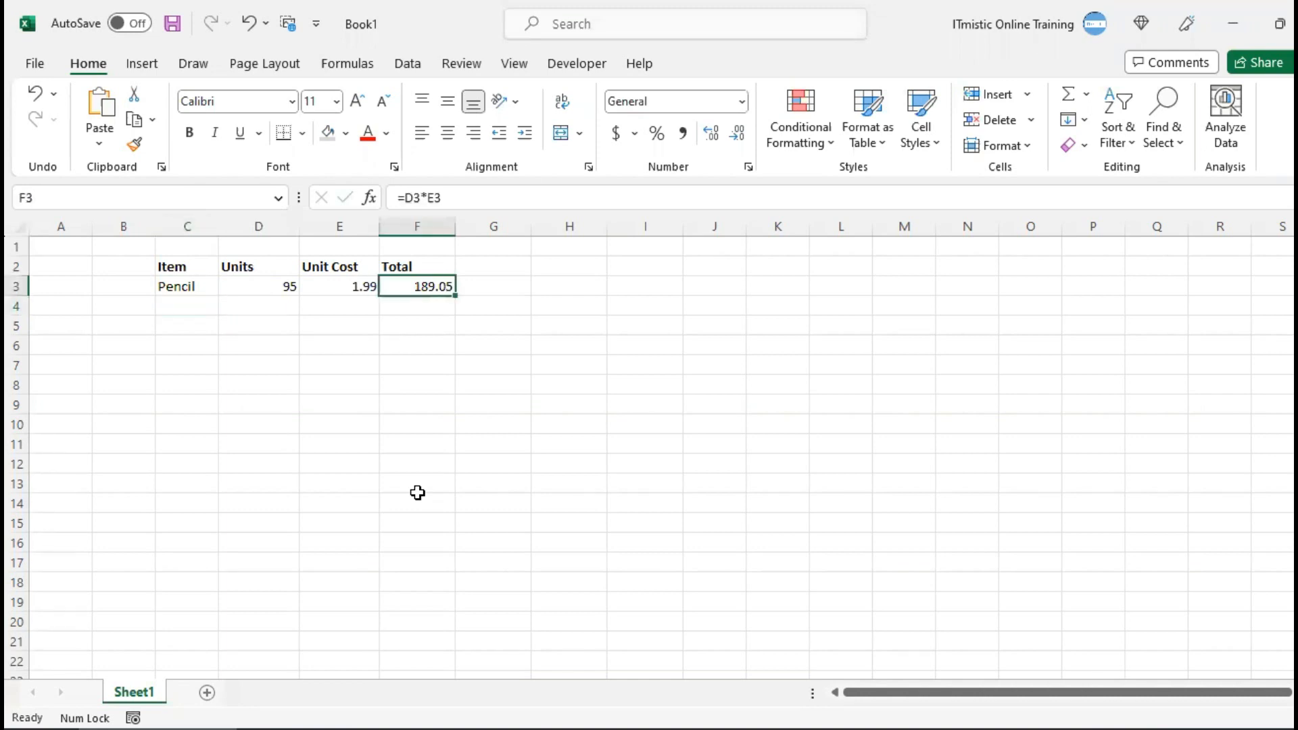
key(F2)
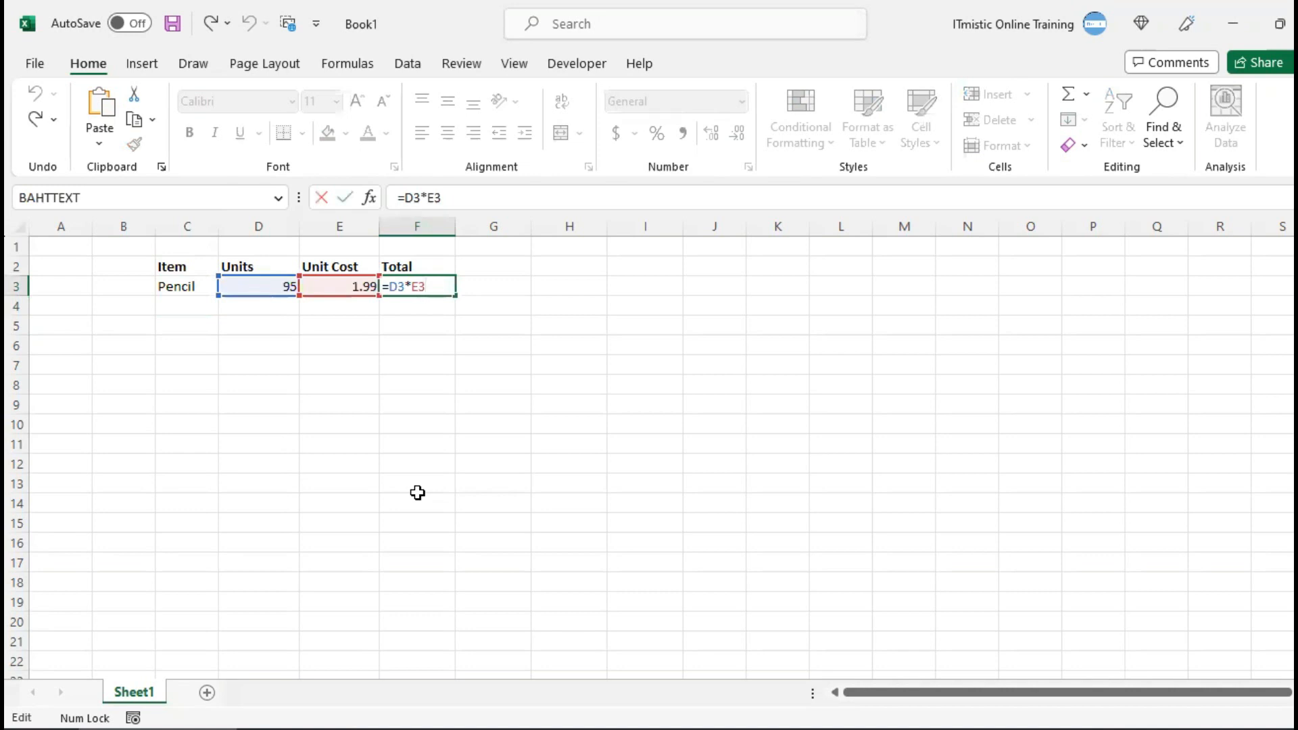
key(ctrl+Return)
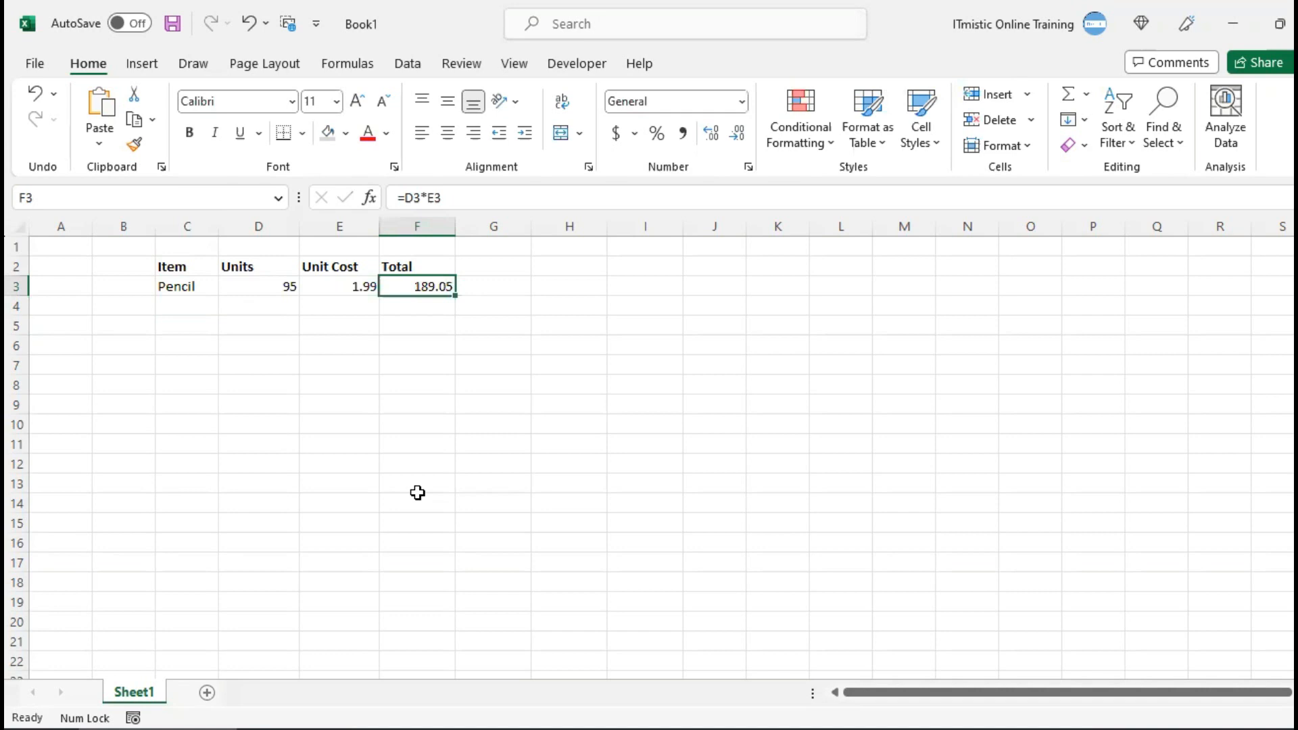
key(Left)
key(Left)
key(Left)
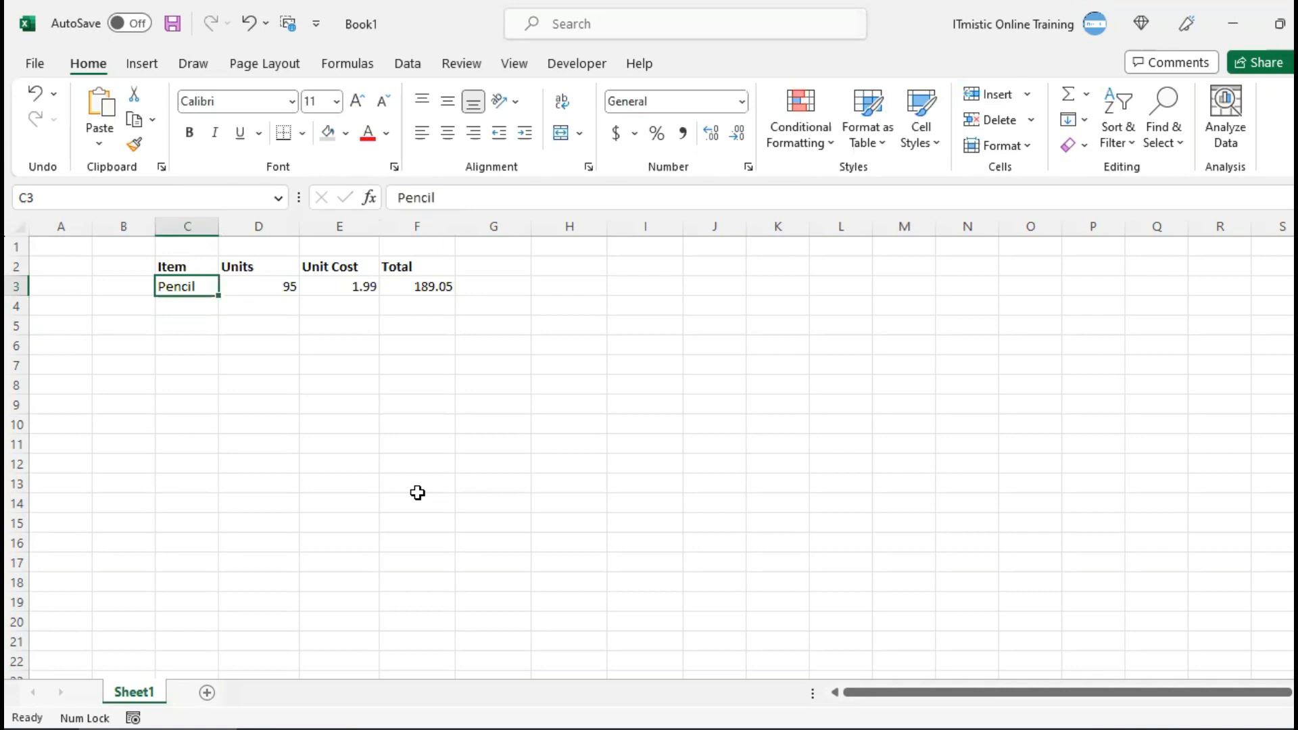
key(Right)
key(Right)
key(Right)
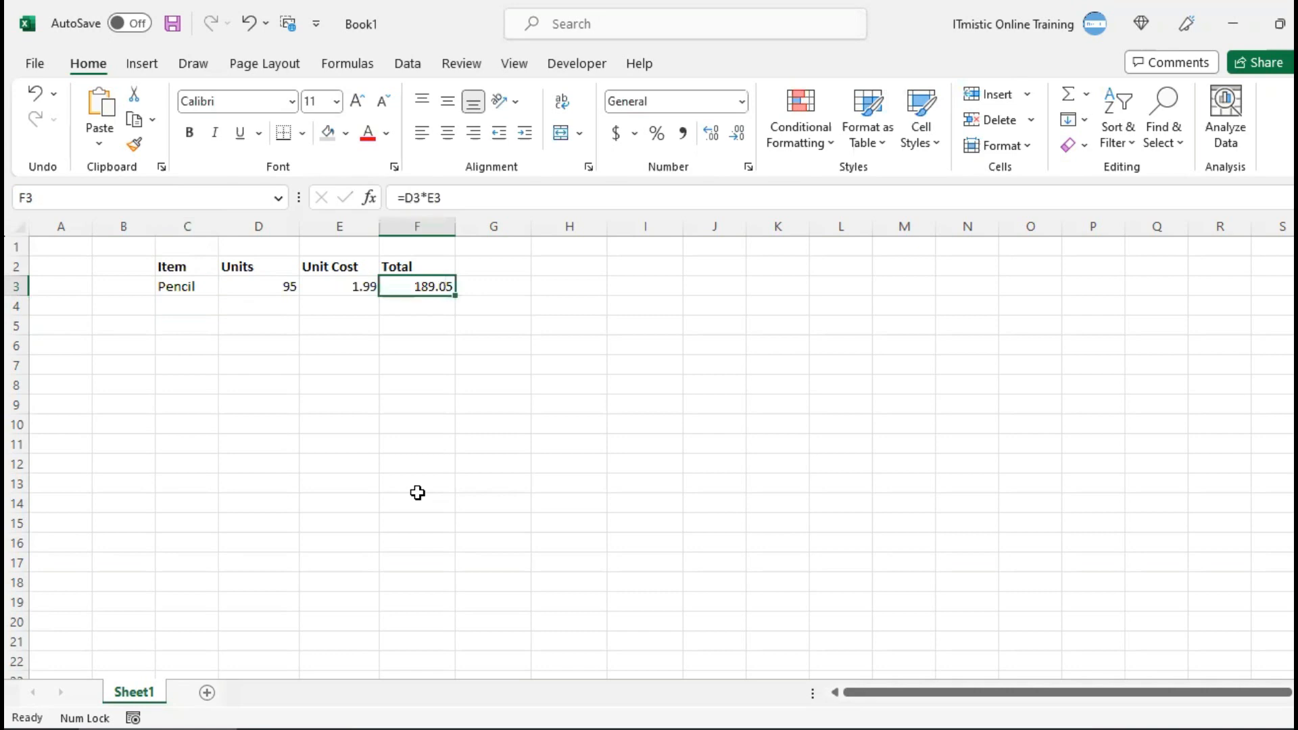
key(F2)
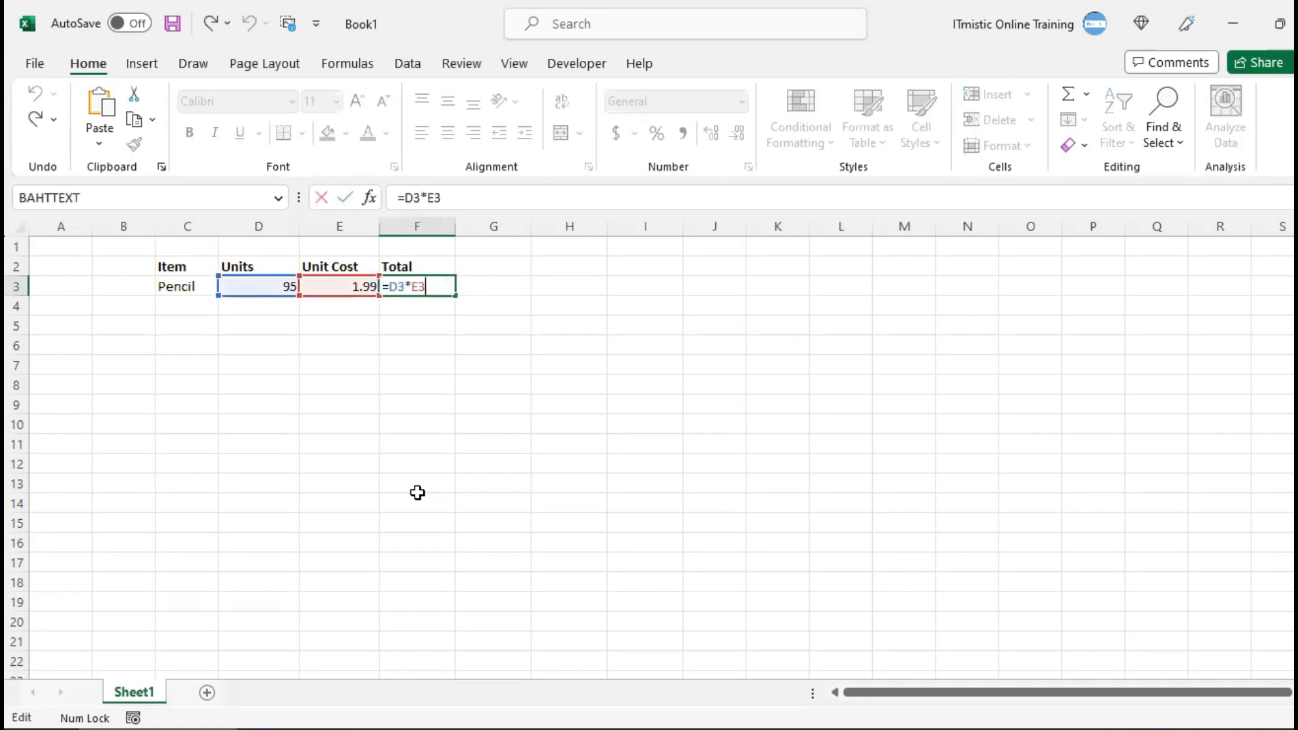
key(ctrl+Return)
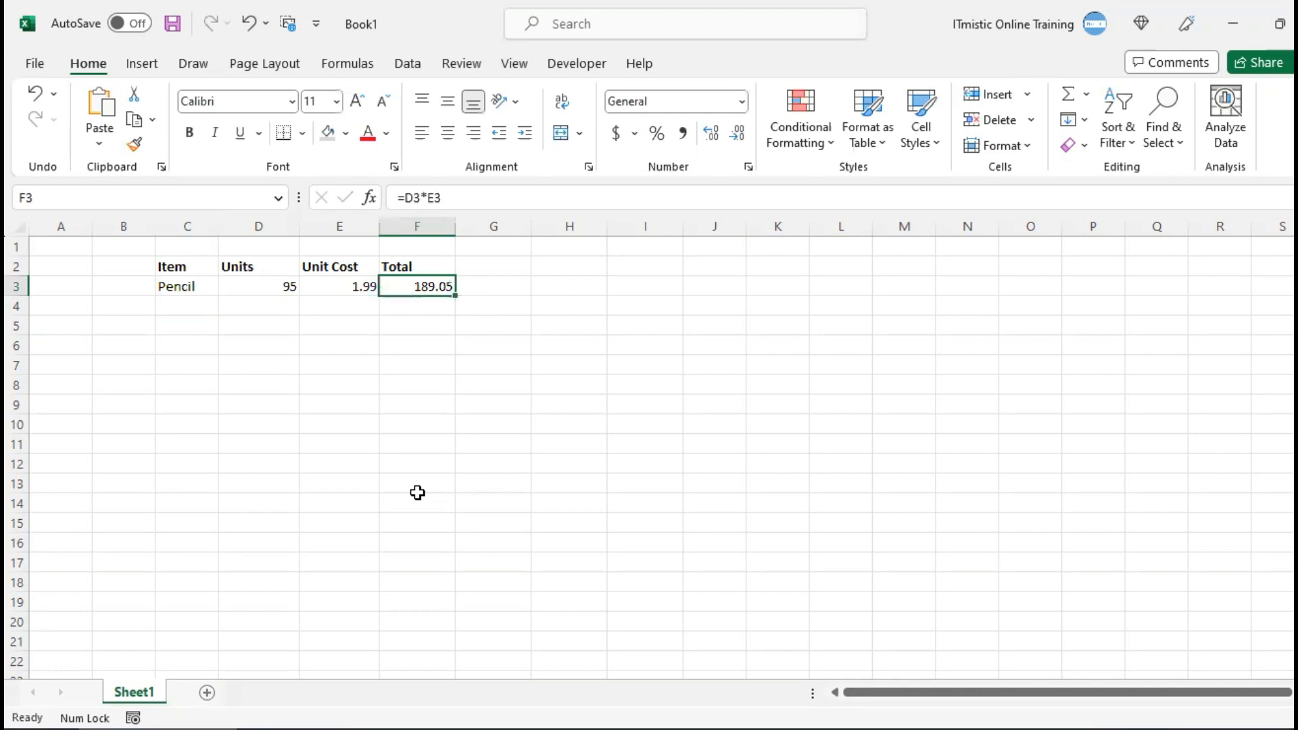
key(Left)
key(Left)
key(Left)
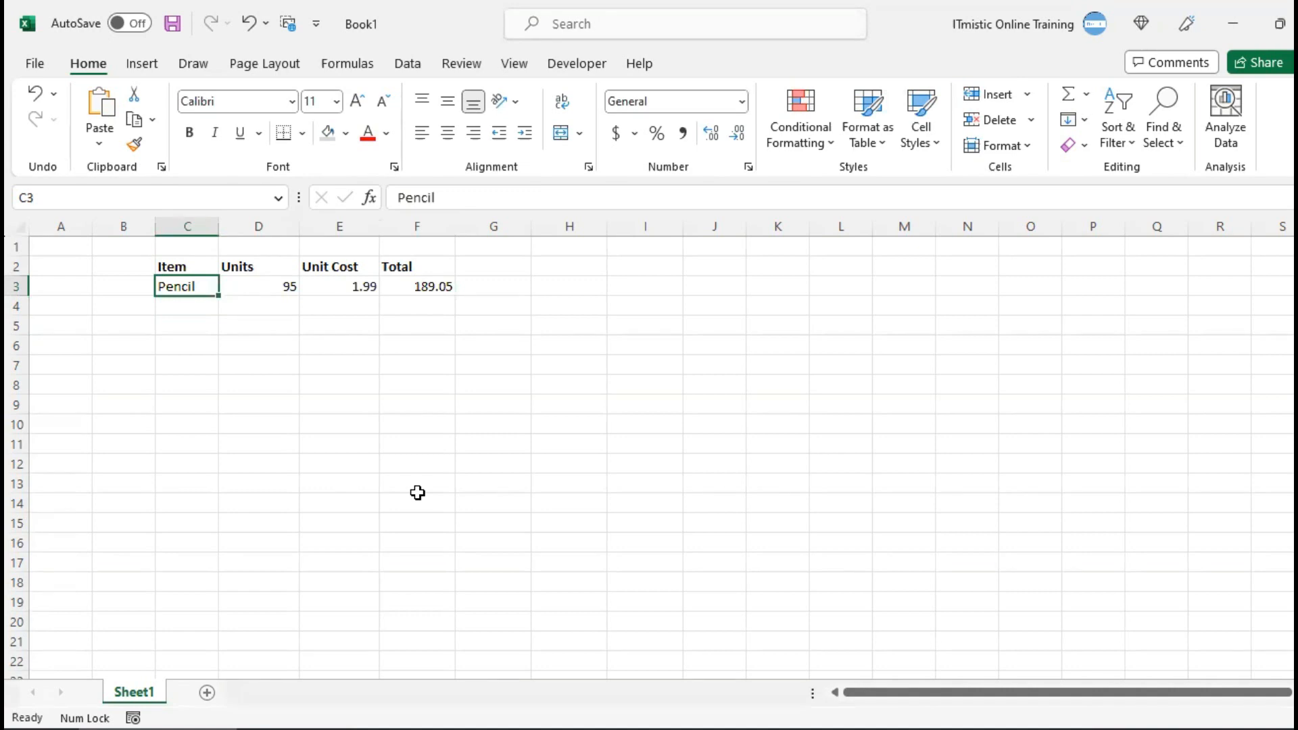
In the advanced editing options, set the selection to move Right after Enter, with C4 as the active cell
key(Down)
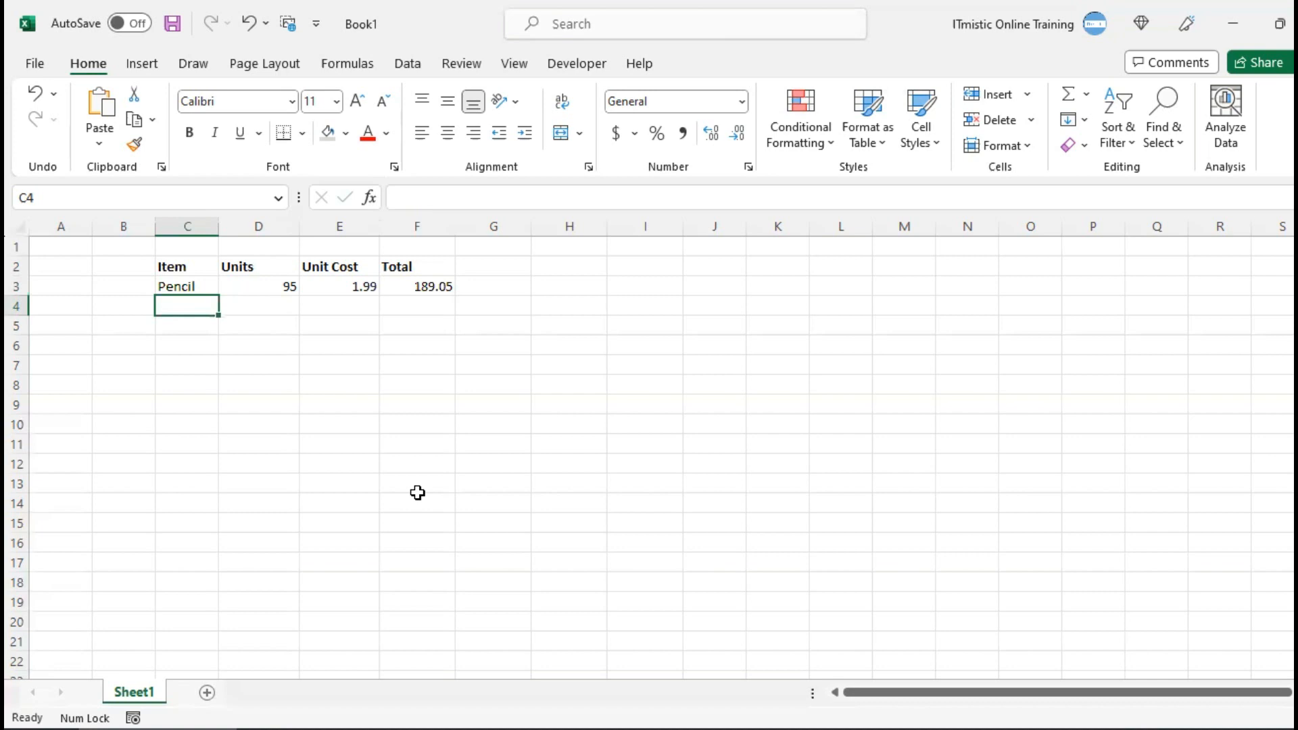
click(39, 65)
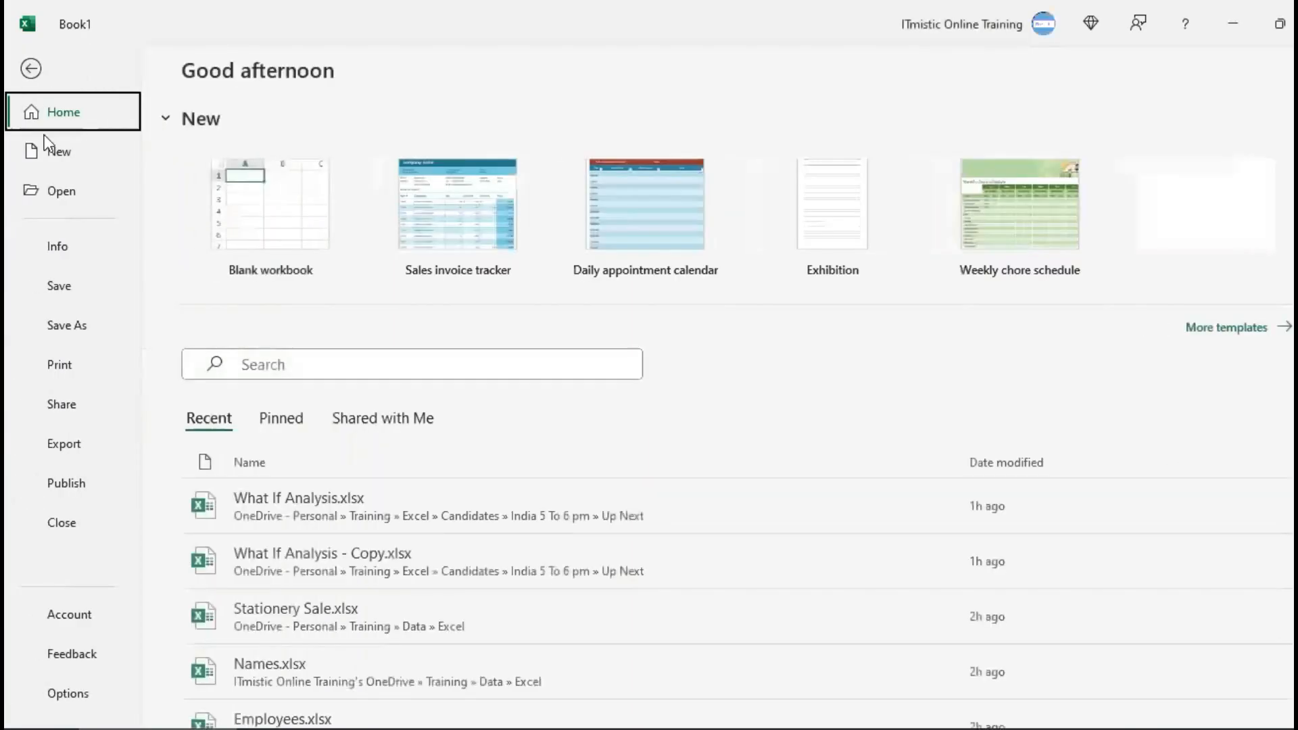
click(75, 691)
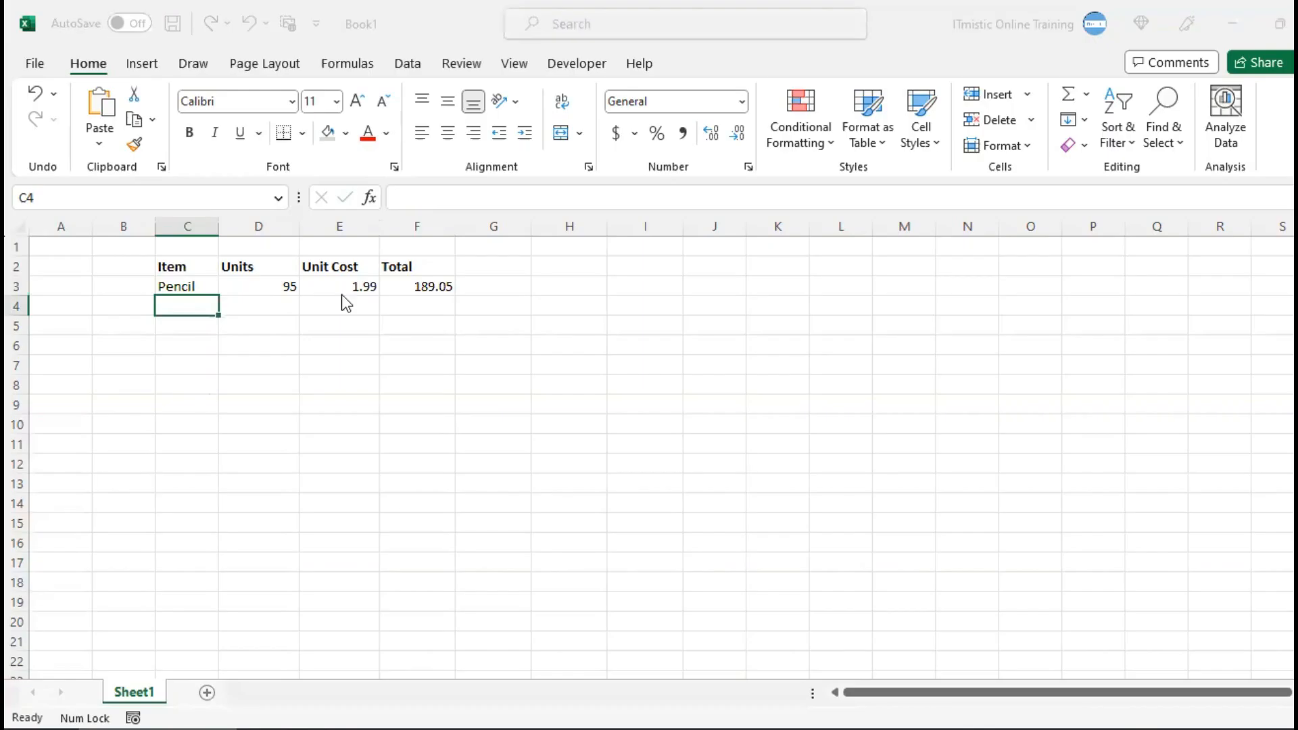
click(318, 266)
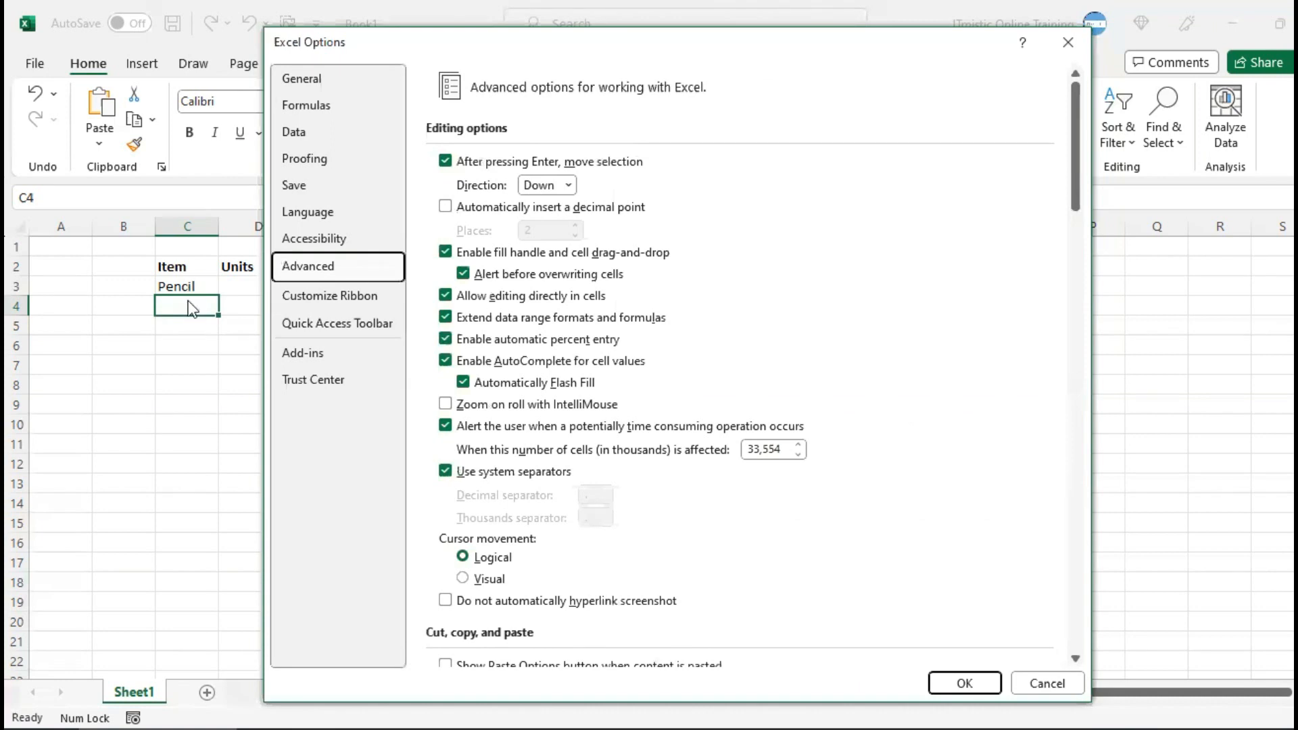
click(572, 185)
click(549, 227)
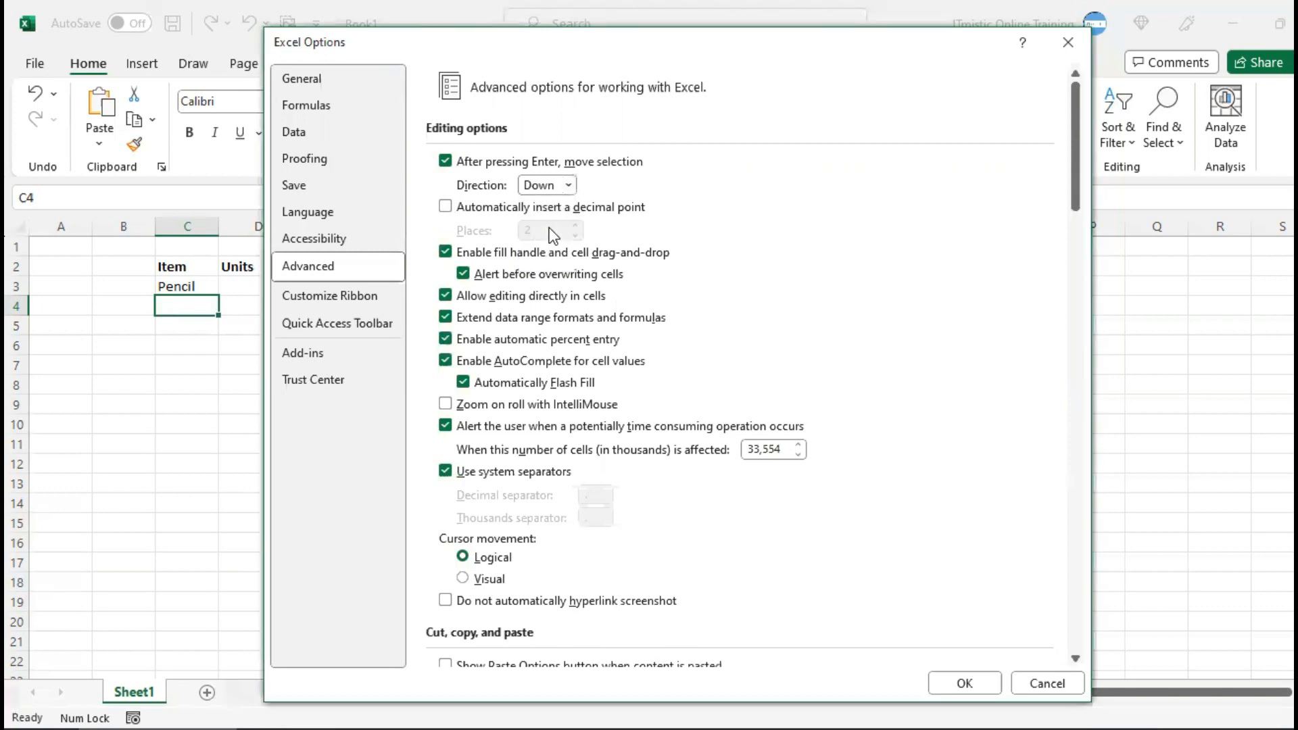
click(948, 679)
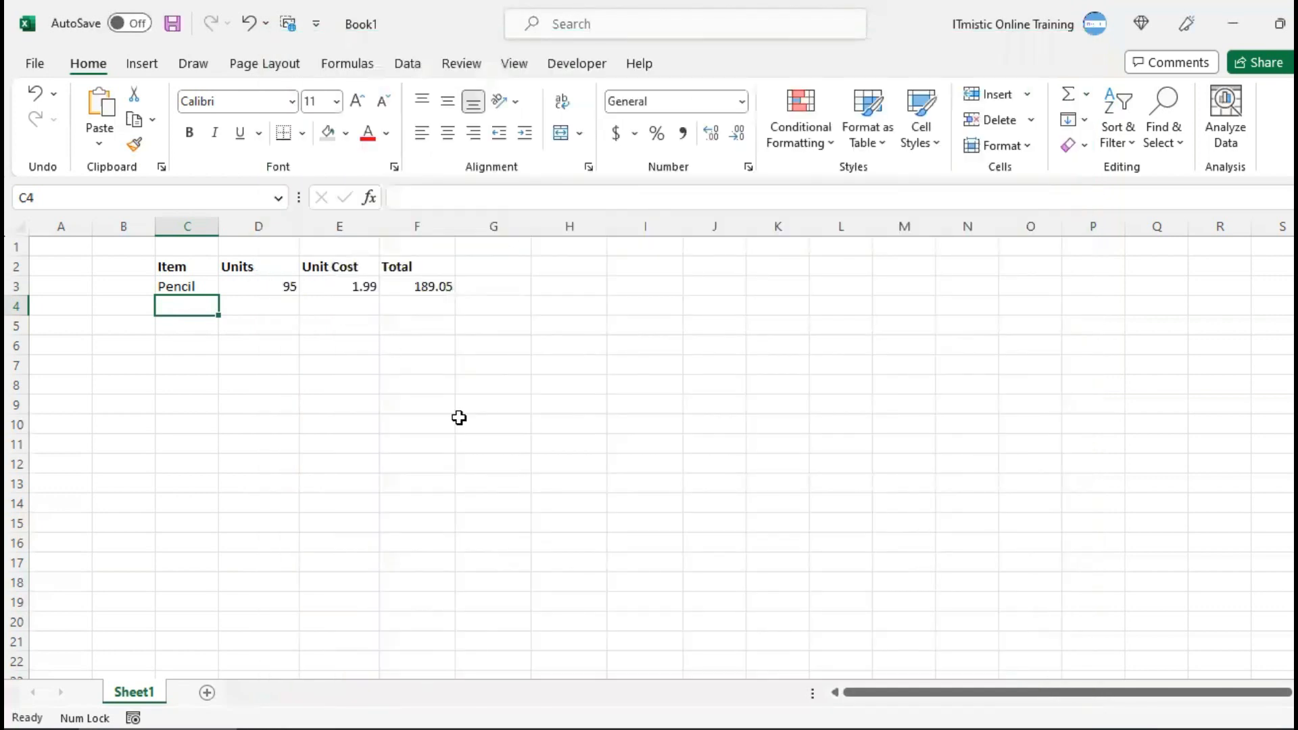
Fill in the second item row with Binder in C4, 50 units in D4 and a unit cost of 19.99 in E4
text(Binder)
key(Return)
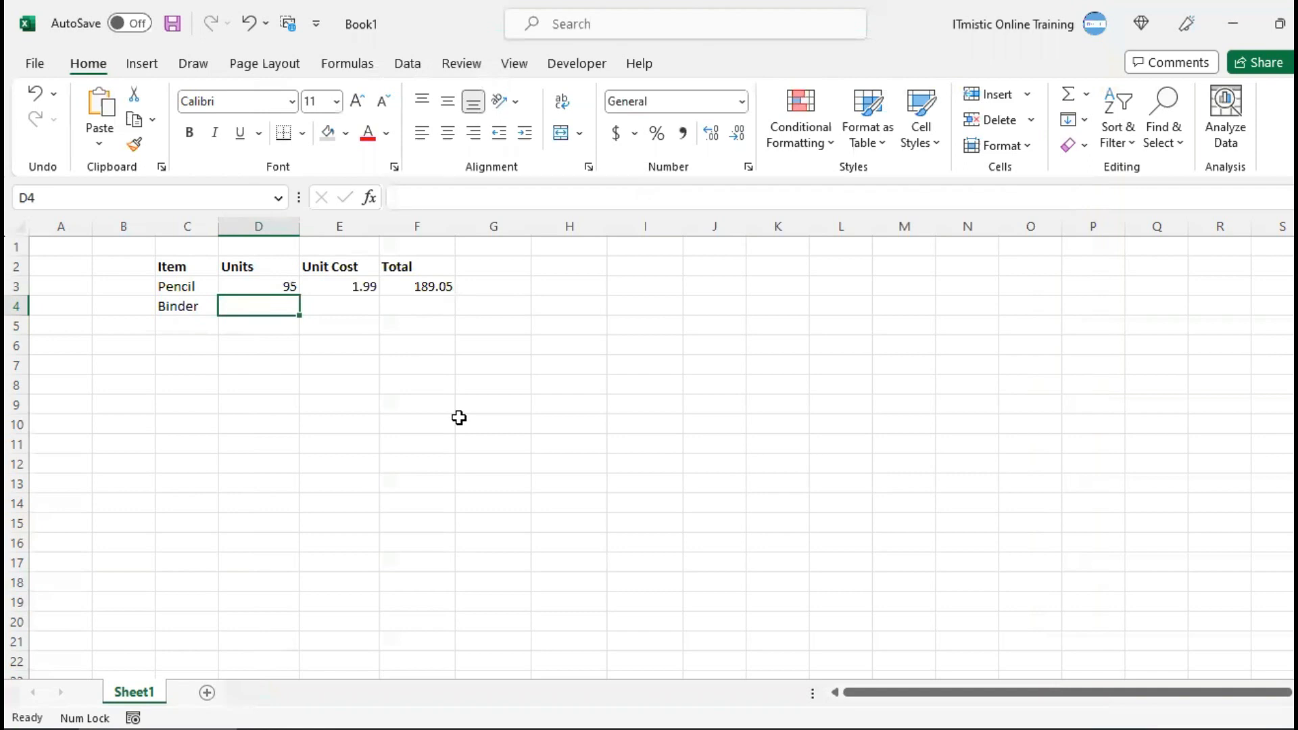
text(50)
key(Tab)
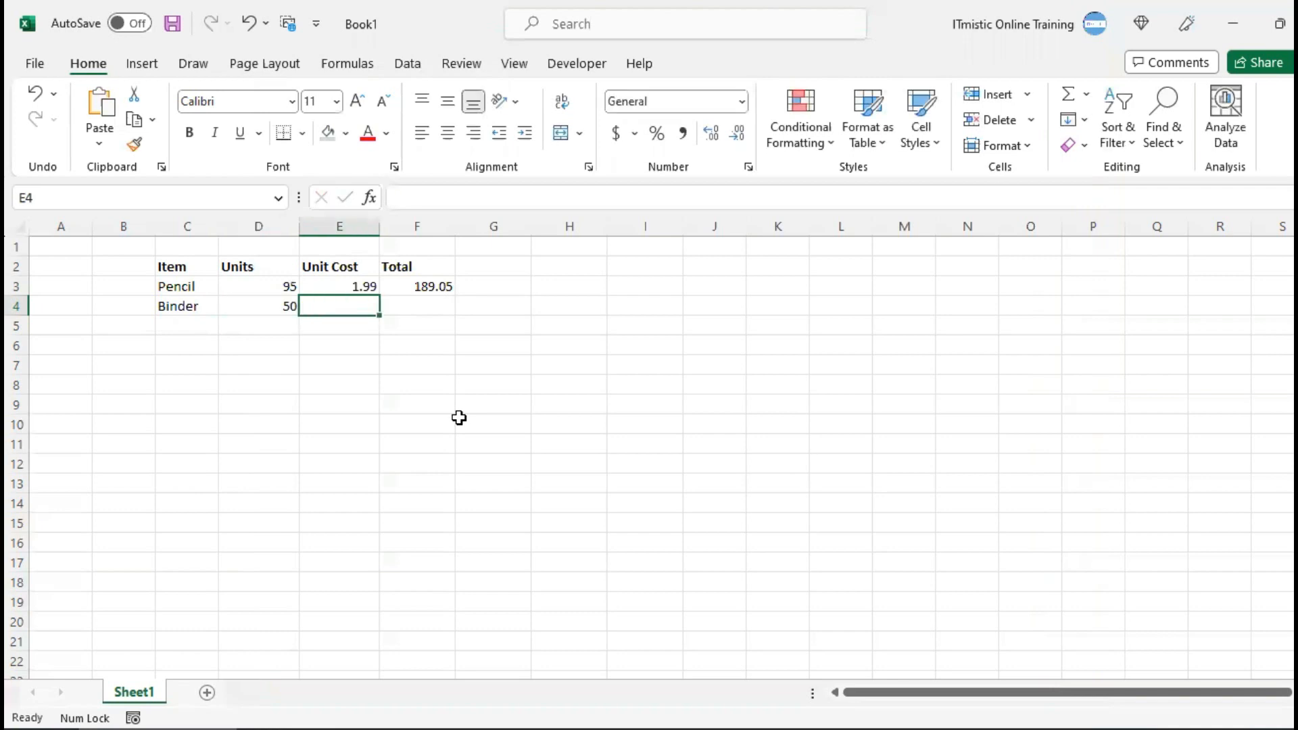
text(19.99)
key(Tab)
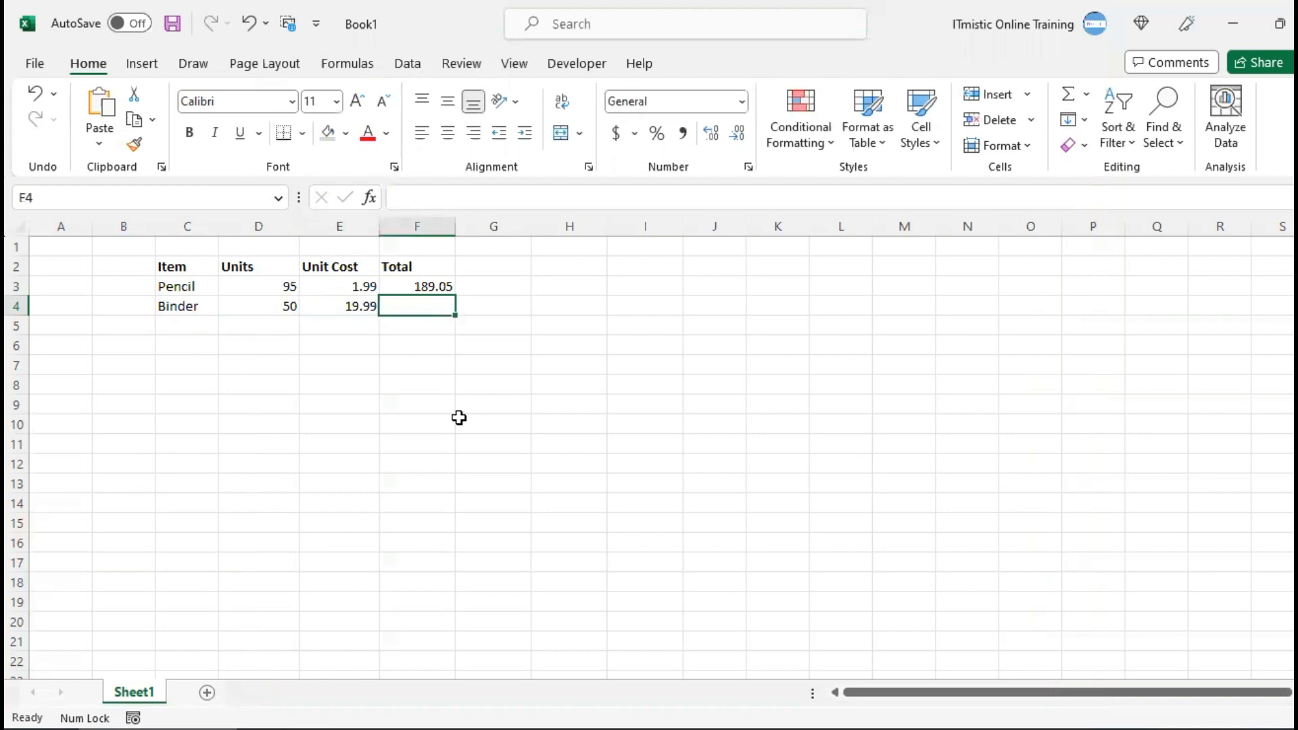
Fill the Total formula down from F3 into F4 and select C5 for the next item
key(ctrl+d)
key(ctrl+Left)
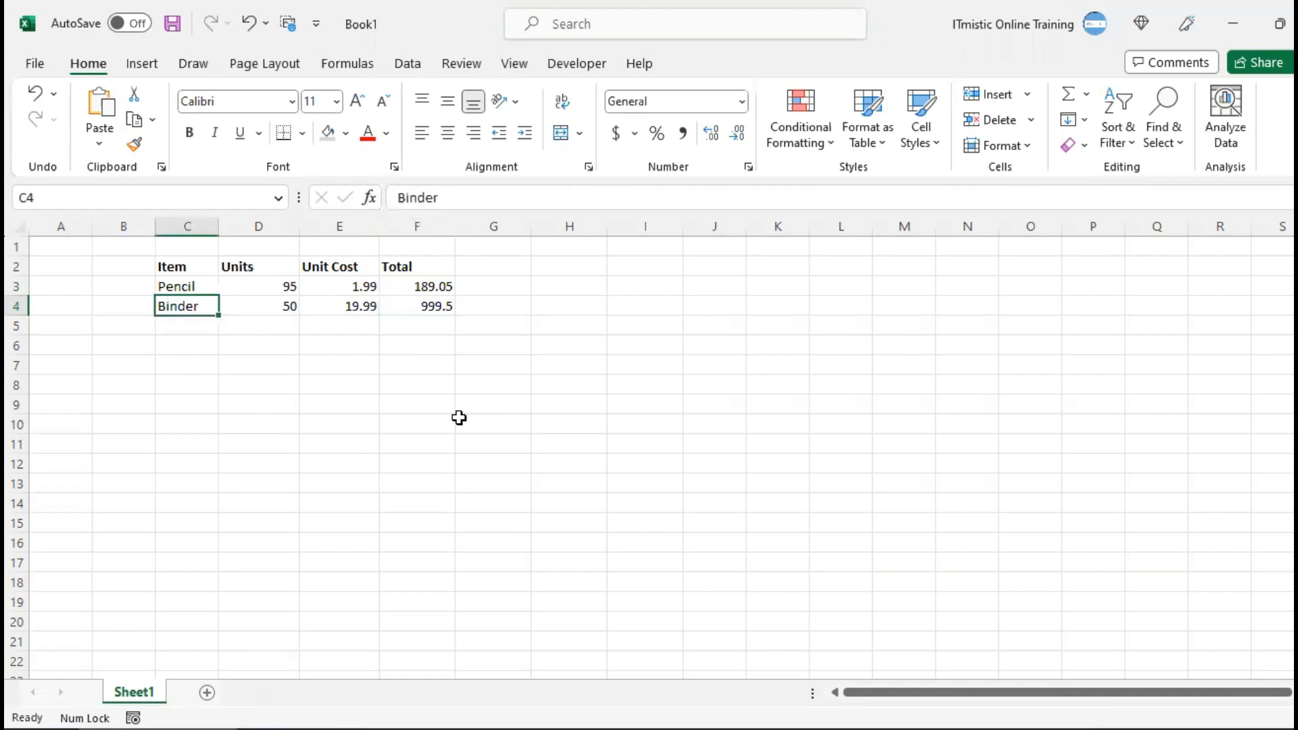
key(Down)
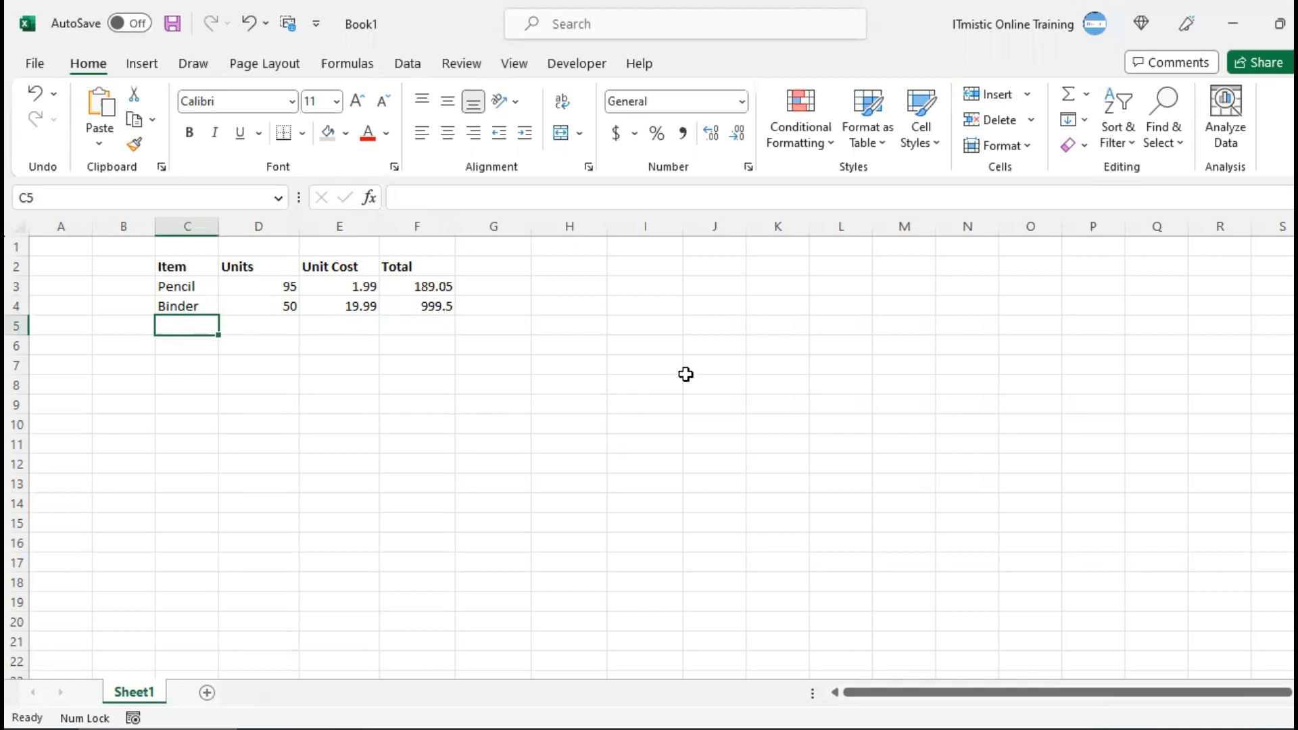
key(Right)
key(Right)
key(Right)
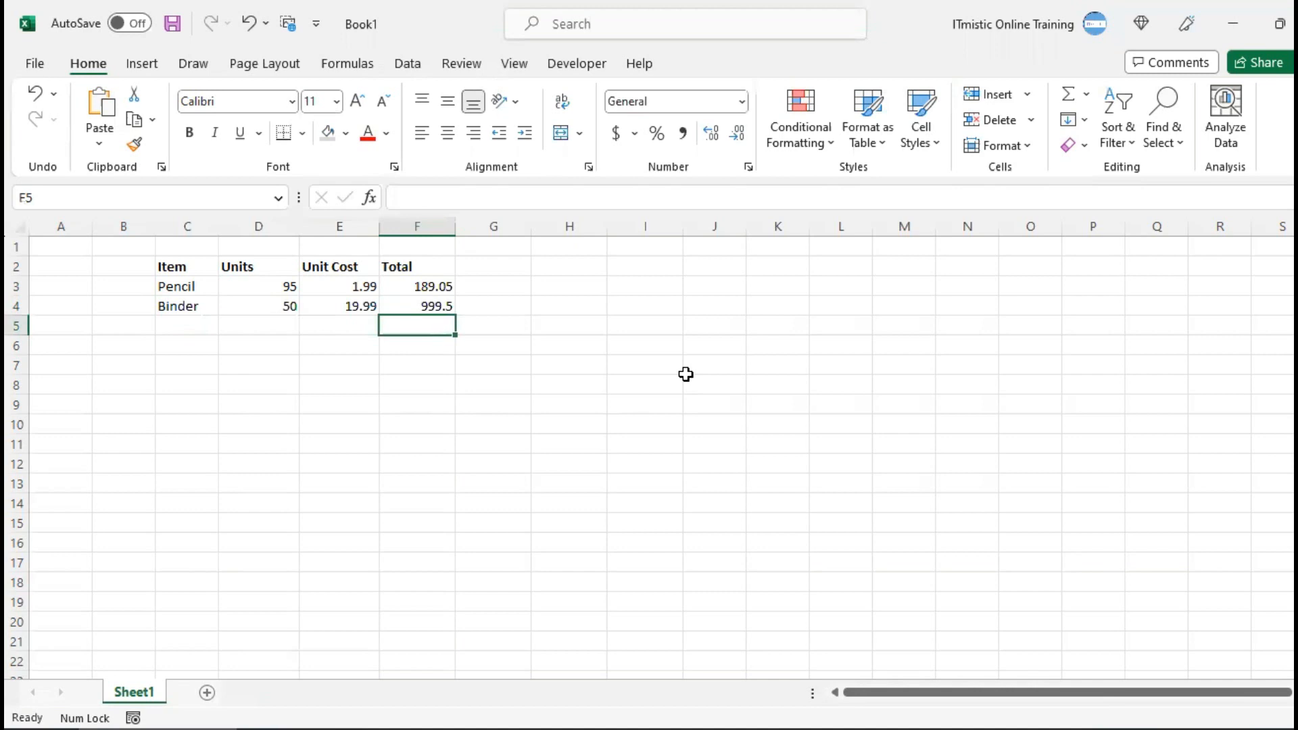
key(Right)
key(Right)
key(Right)
key(Right)
key(Right)
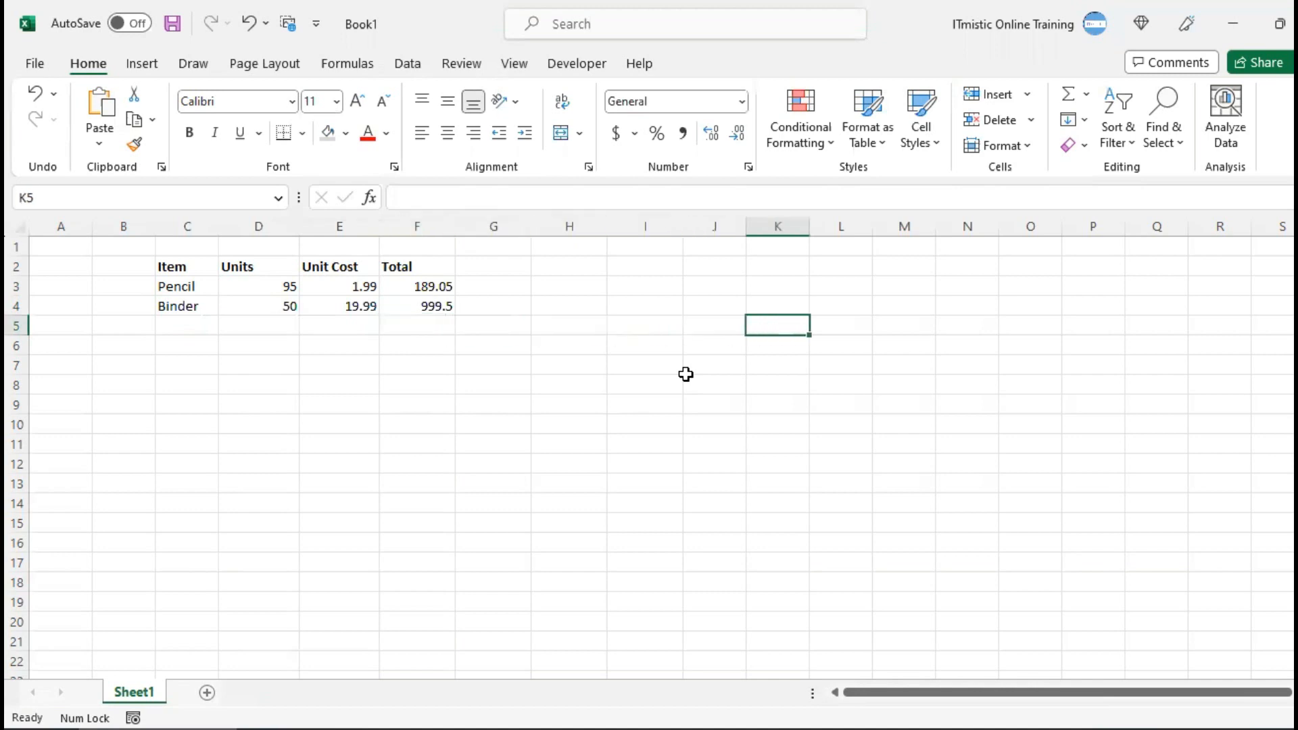
click(411, 325)
click(188, 351)
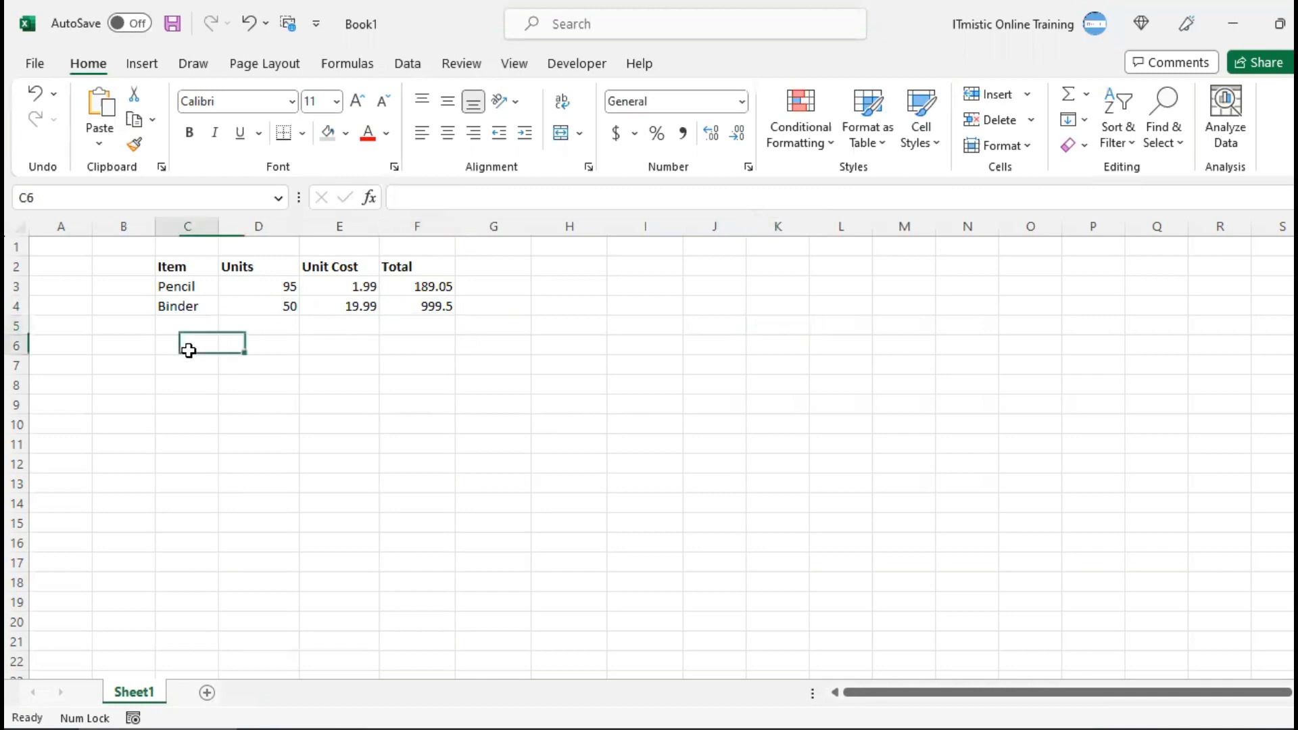
click(397, 310)
click(190, 325)
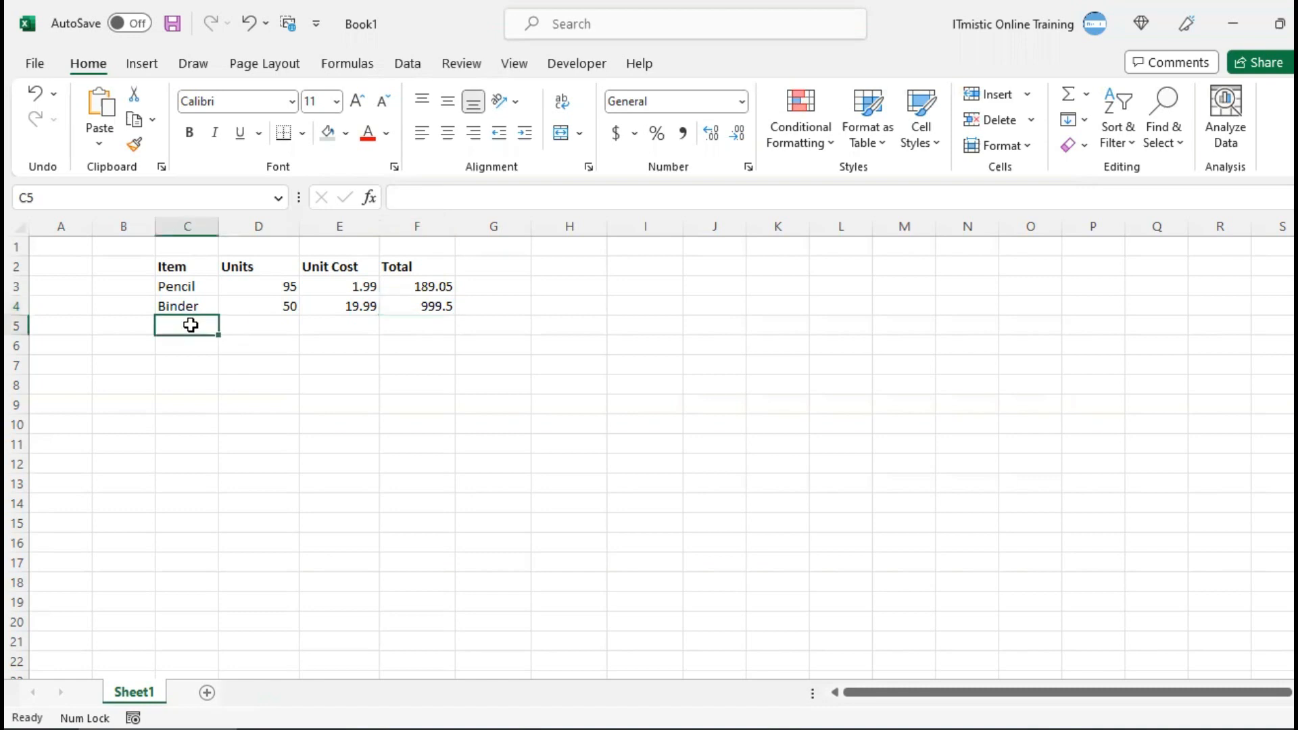
click(492, 306)
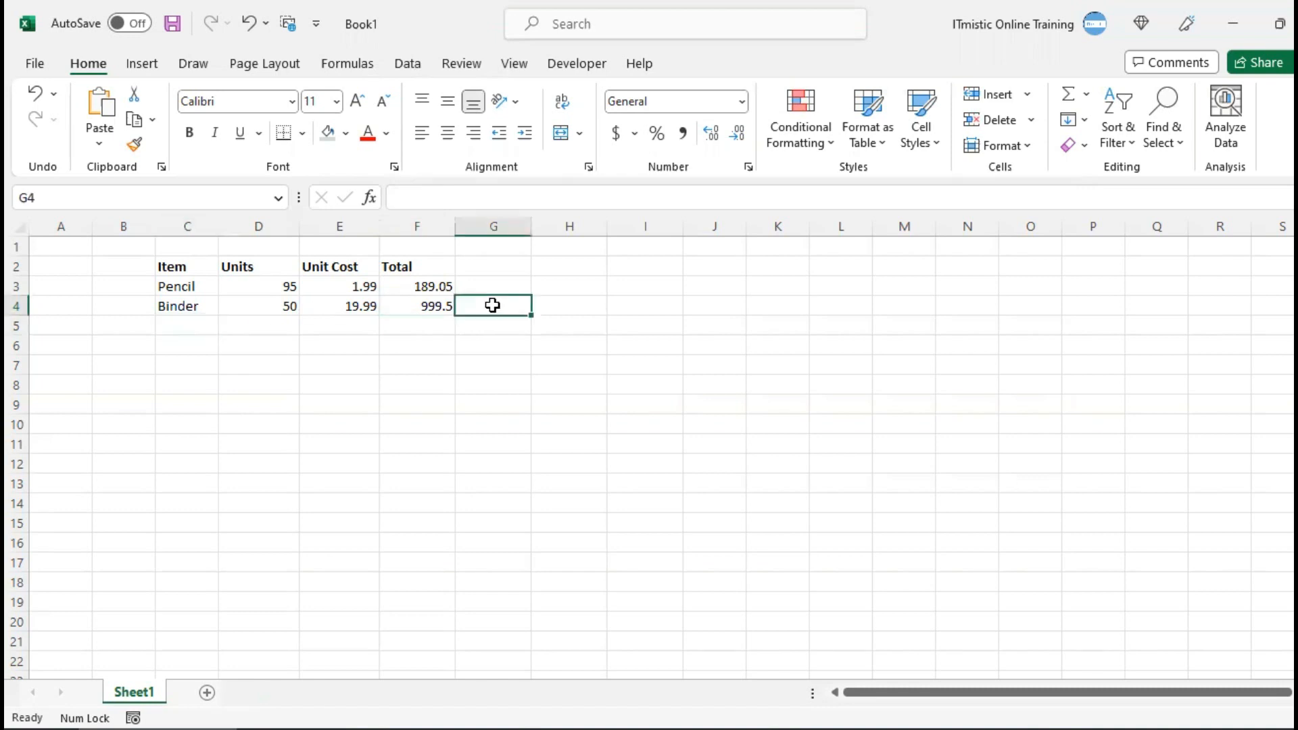
Convert the range C2:F22 into a table with headers, covering the item data and the empty rows below it
click(193, 303)
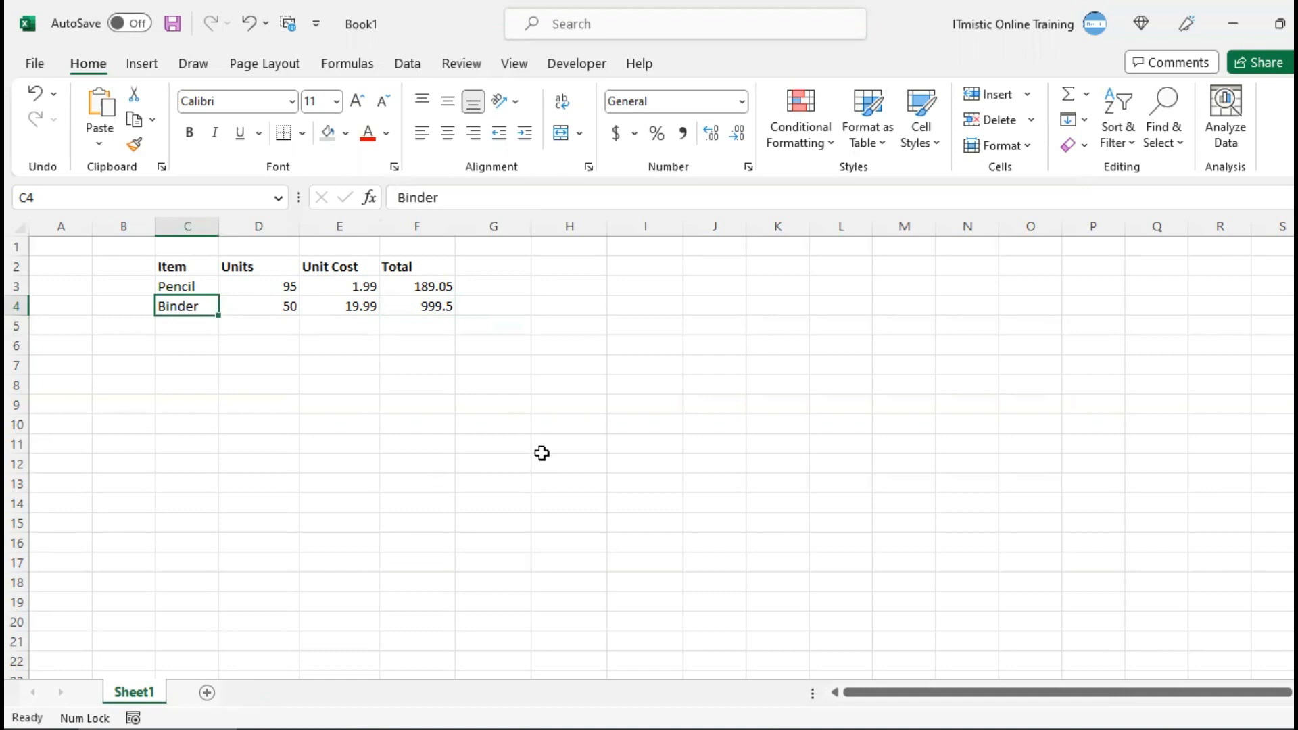
click(258, 304)
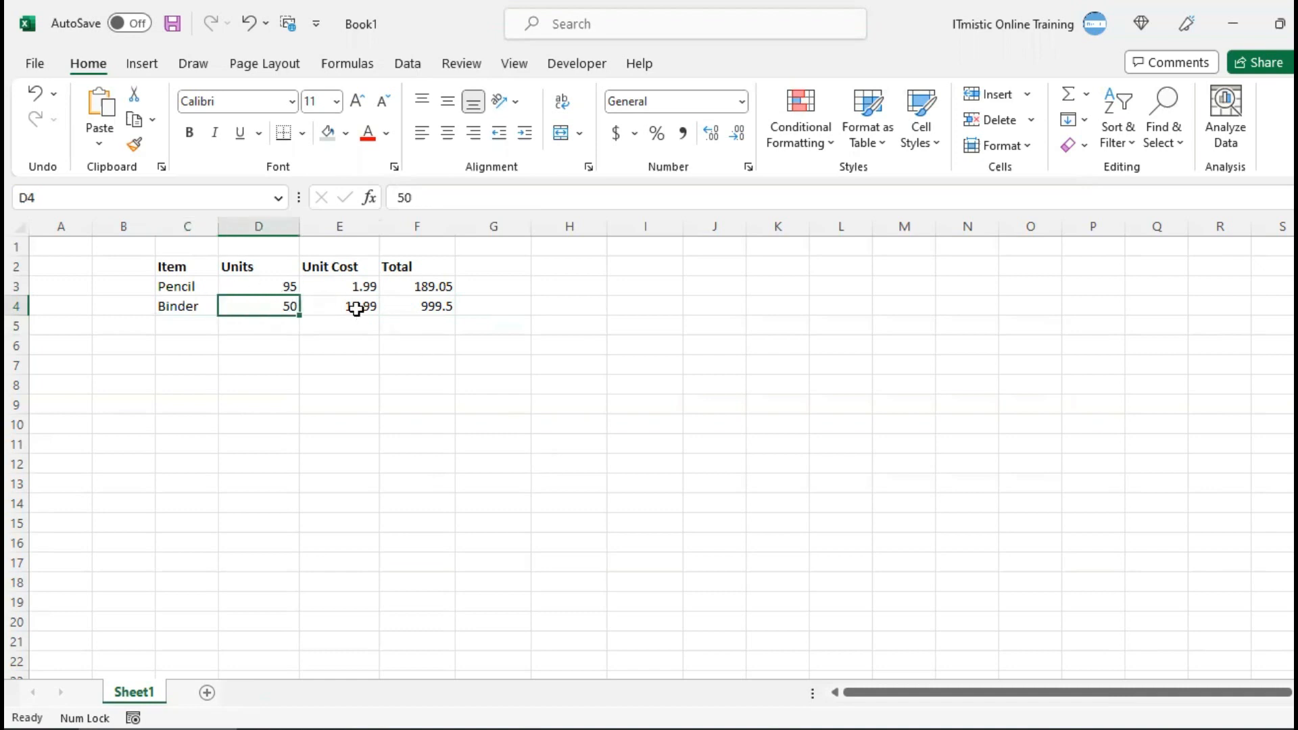
key(ctrl+t)
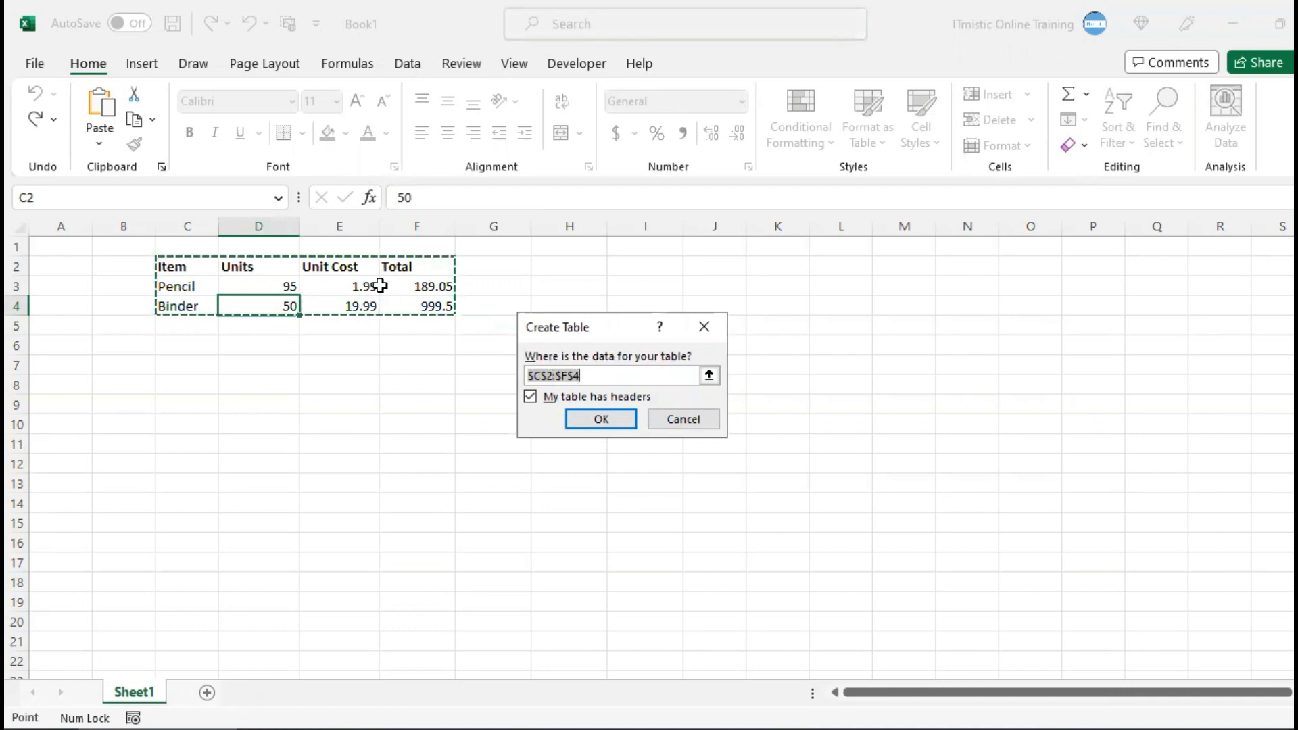
drag(183, 272, 401, 545)
drag(401, 657, 403, 663)
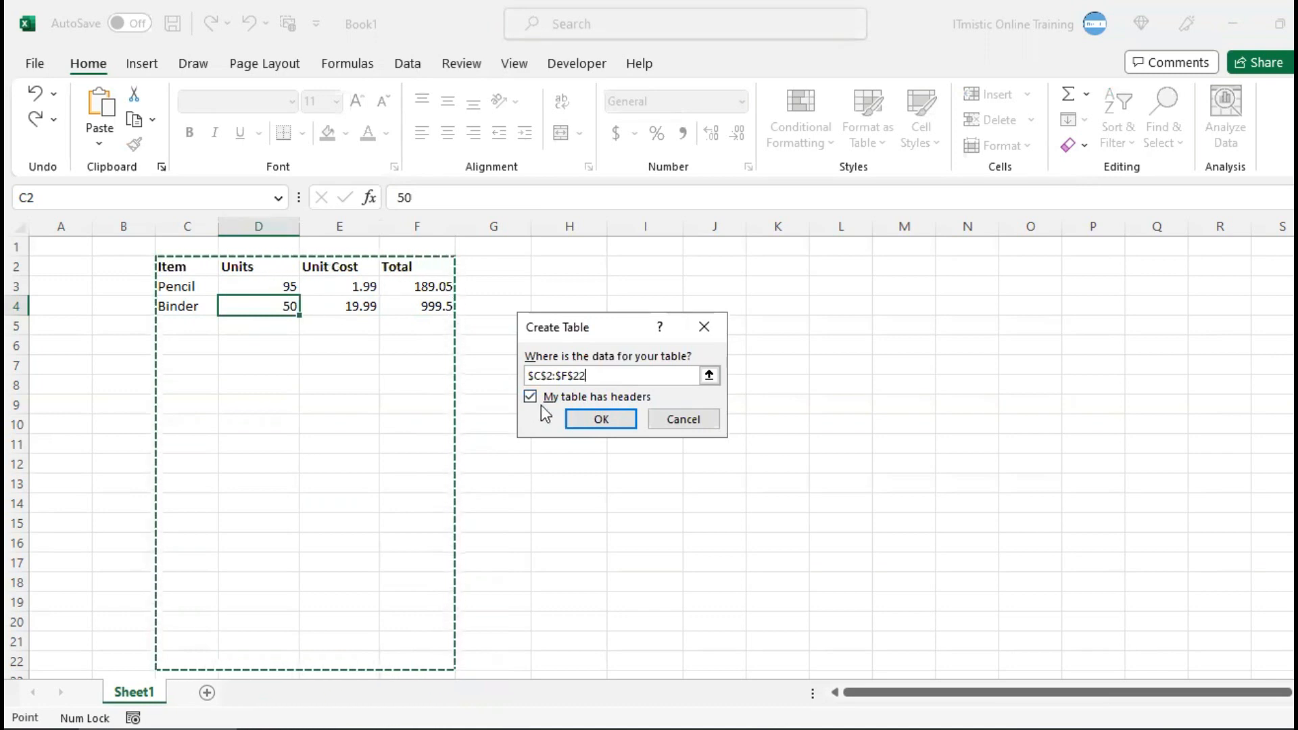
click(601, 419)
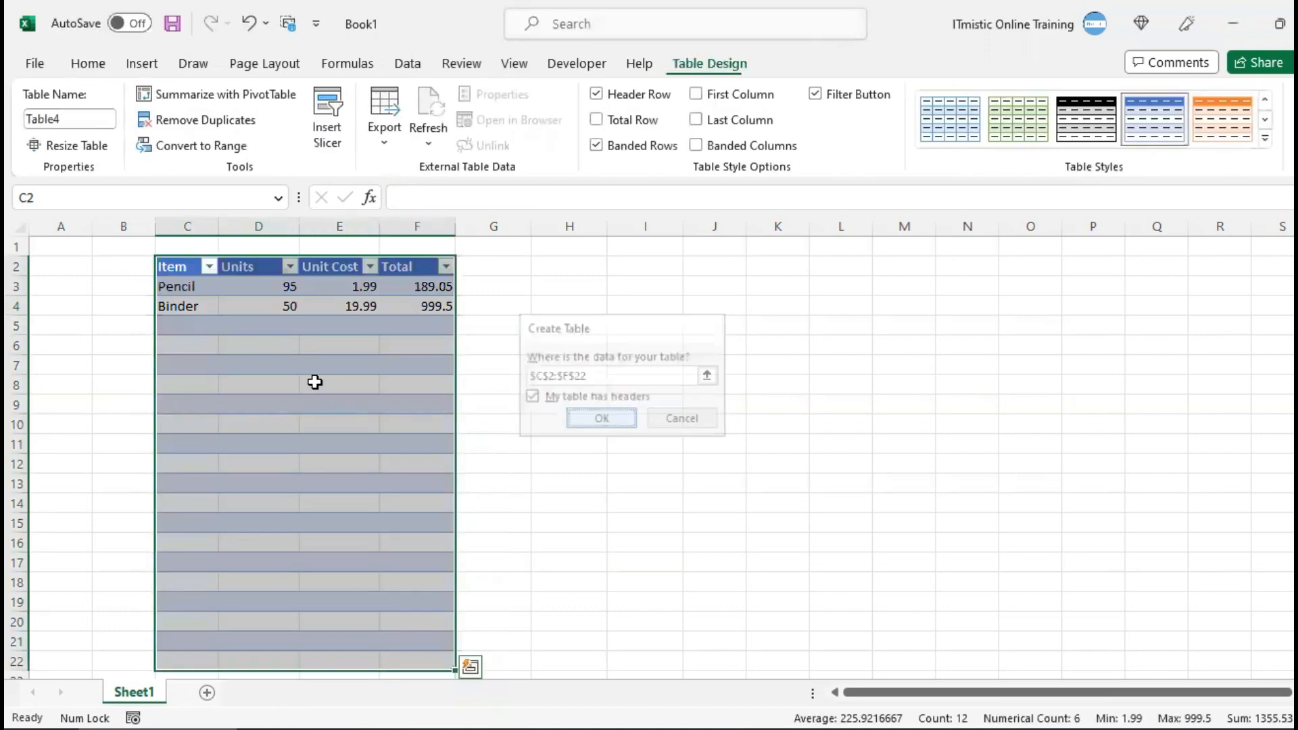
click(313, 383)
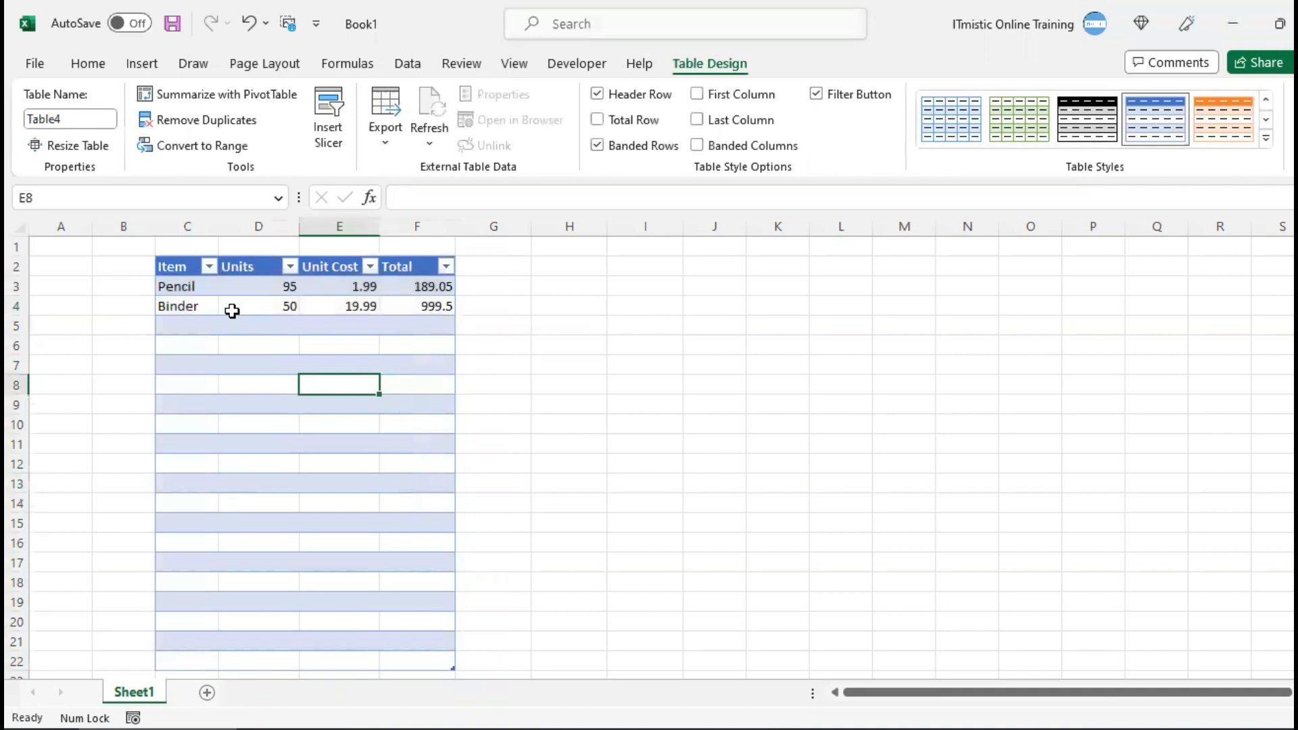
Fill in the third item row with Pen in C5, 27 units in D5 and a unit cost of 19.99 in E5
click(232, 310)
click(194, 326)
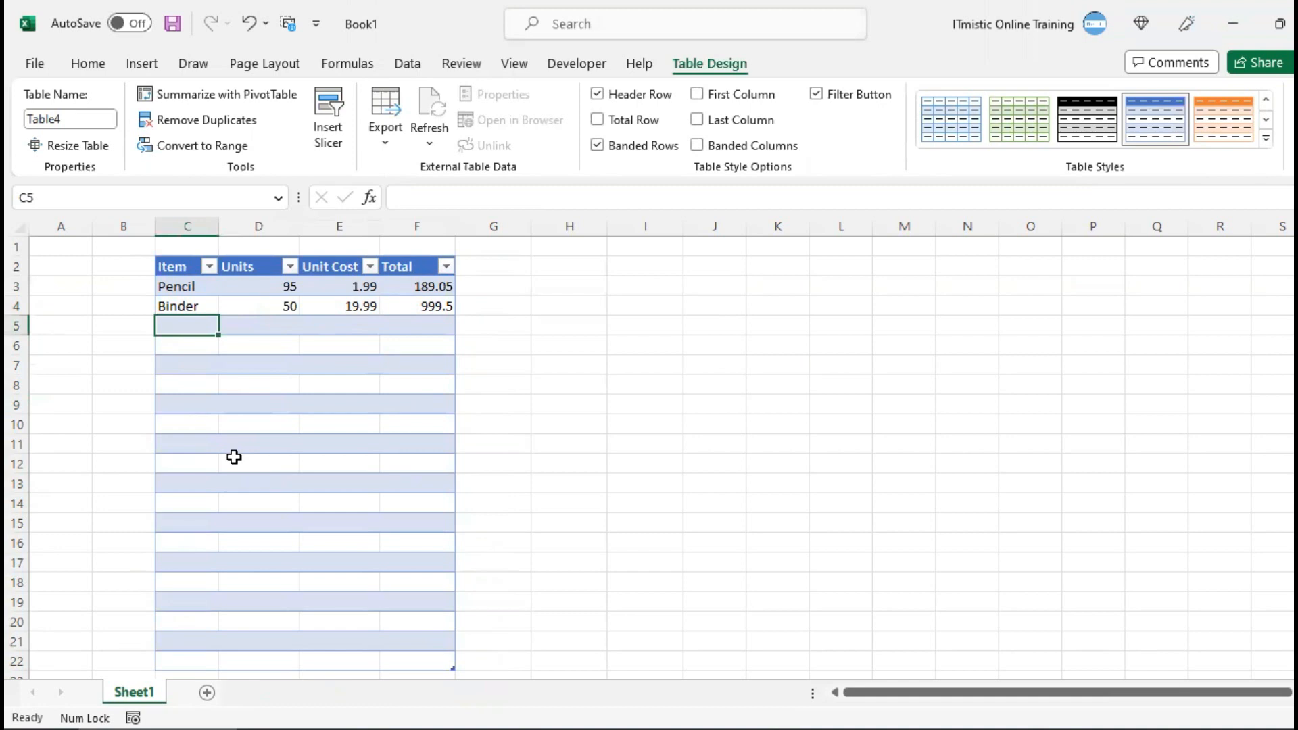
text(Pencil)
key(BackSpace)
key(BackSpace)
key(BackSpace)
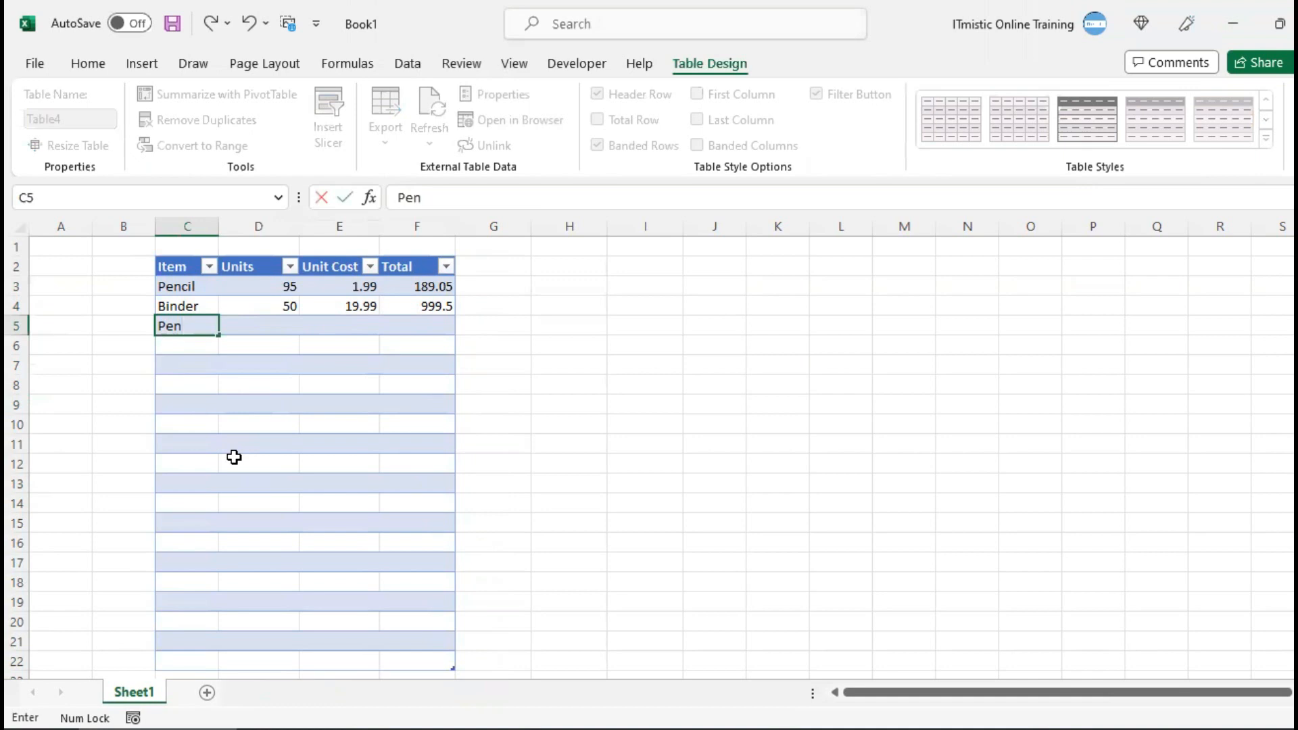
key(Tab)
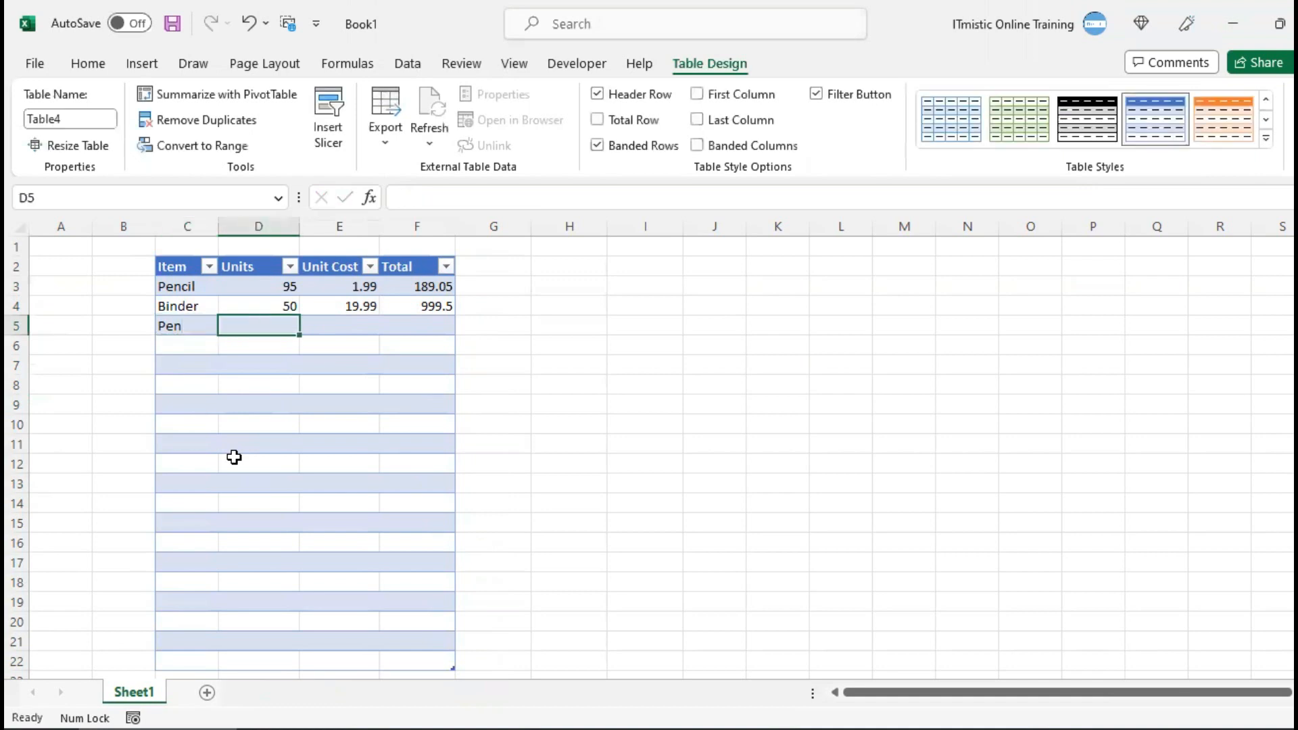
text(27)
key(Tab)
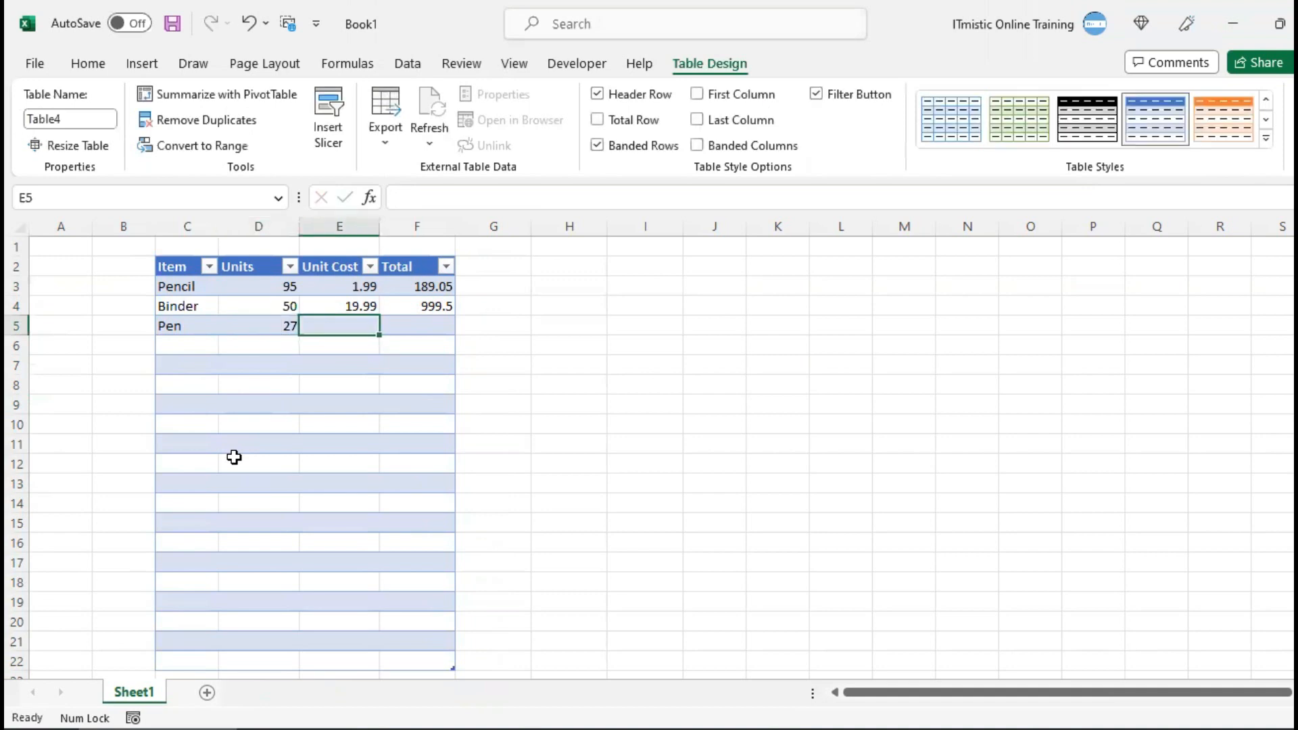
text(19.99)
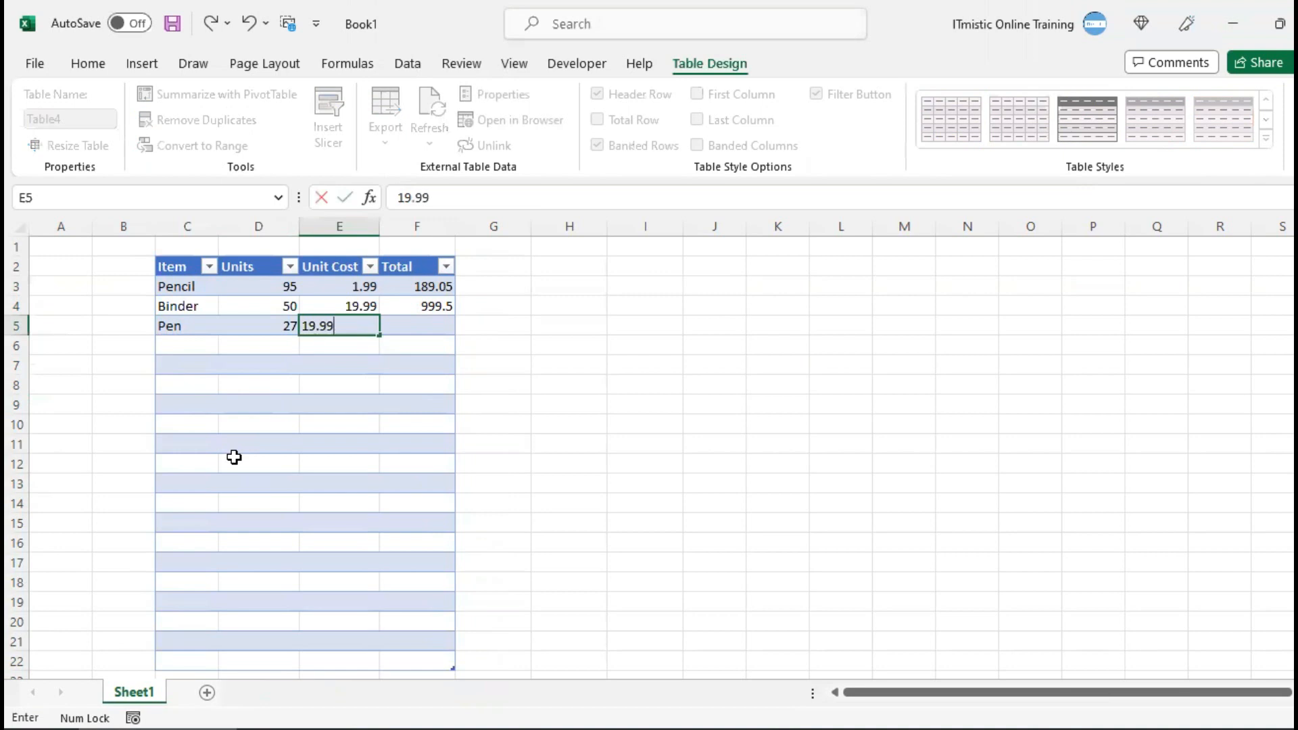
key(Tab)
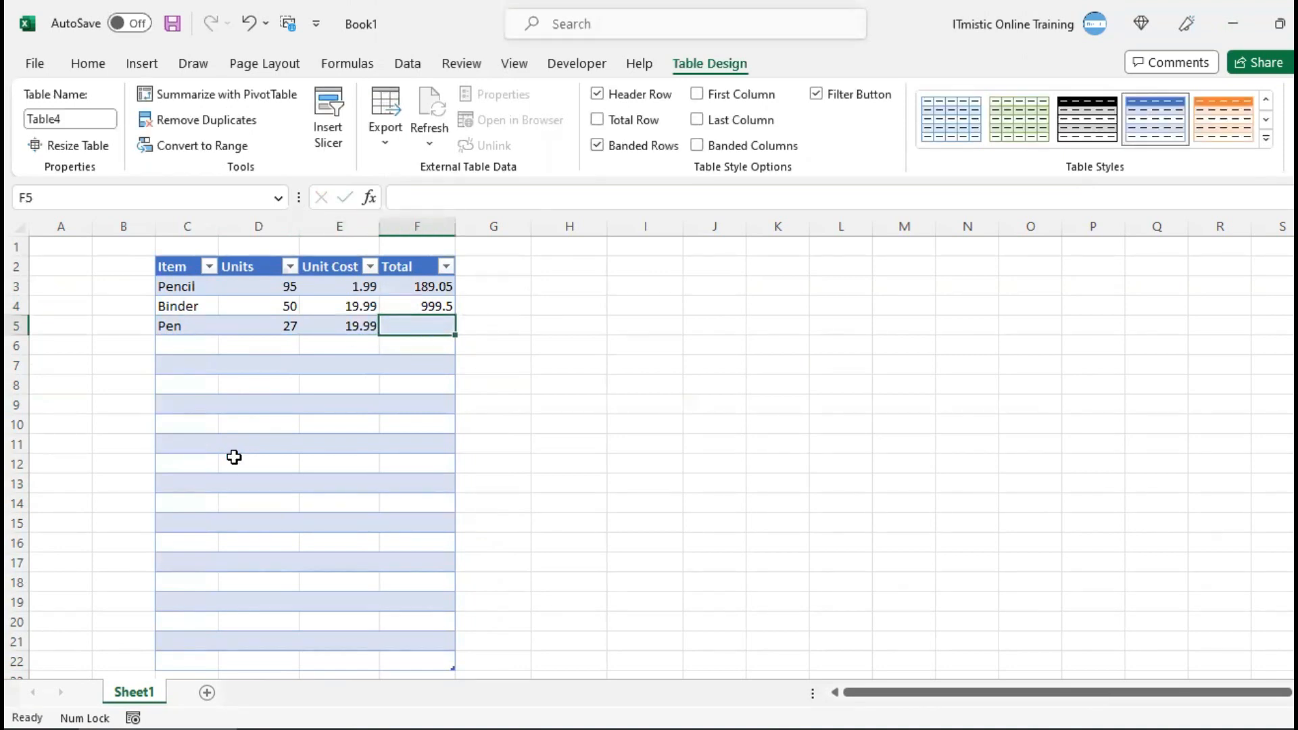
Clear the existing Total formulas from F3 and F4
drag(422, 284, 418, 305)
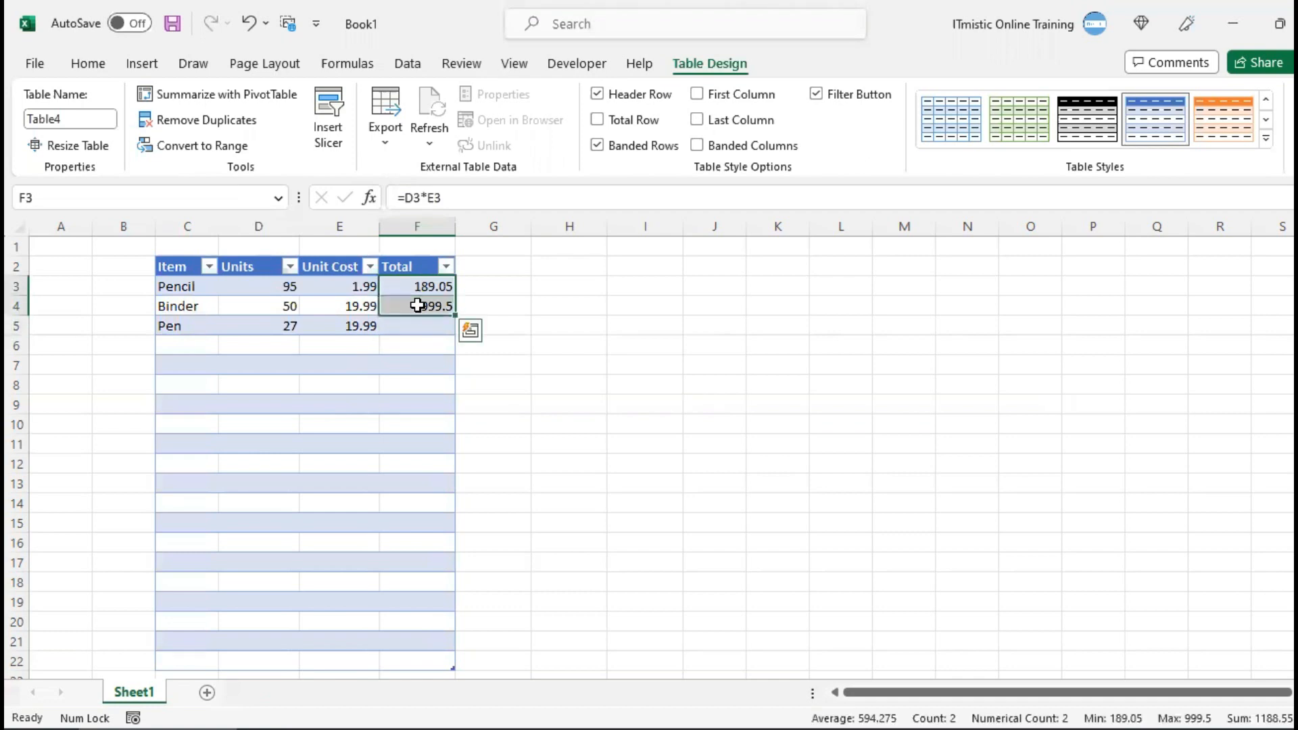
key(Delete)
key(Up)
click(409, 286)
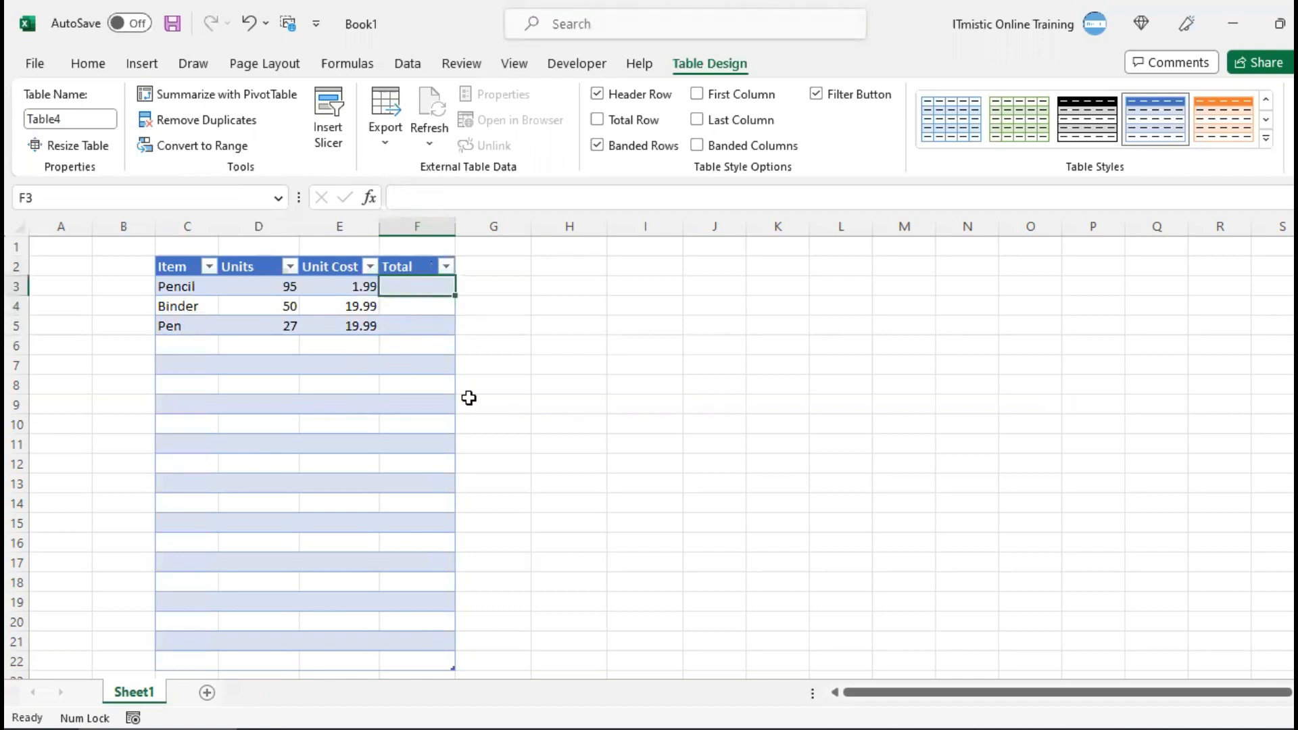
text(=)
key(Left)
key(Left)
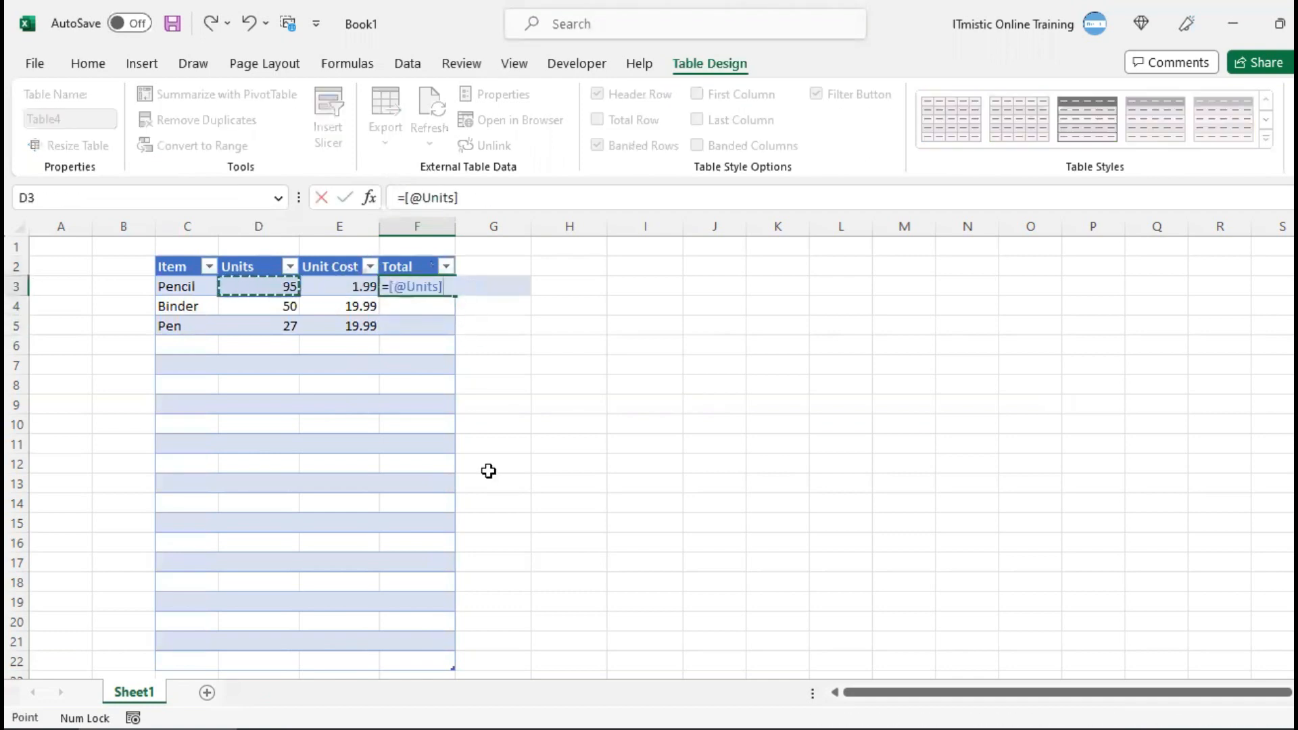
text(*)
key(Left)
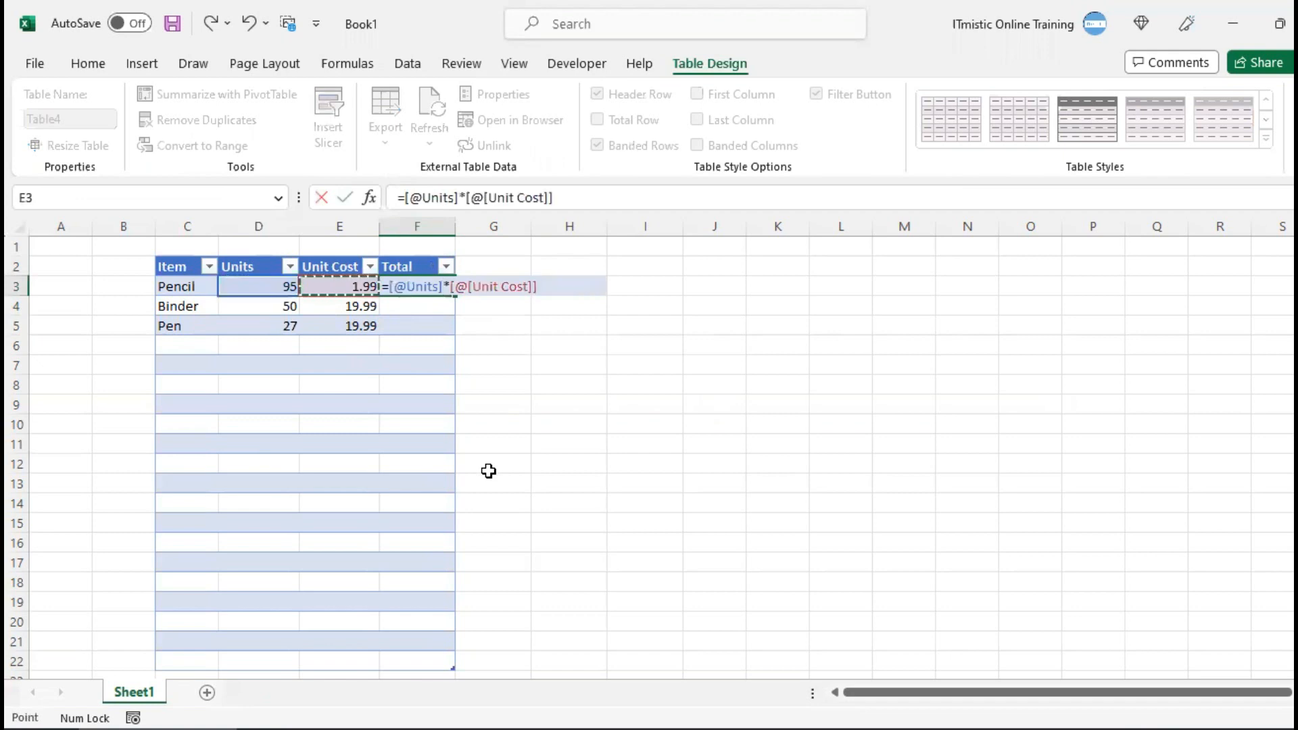
key(Tab)
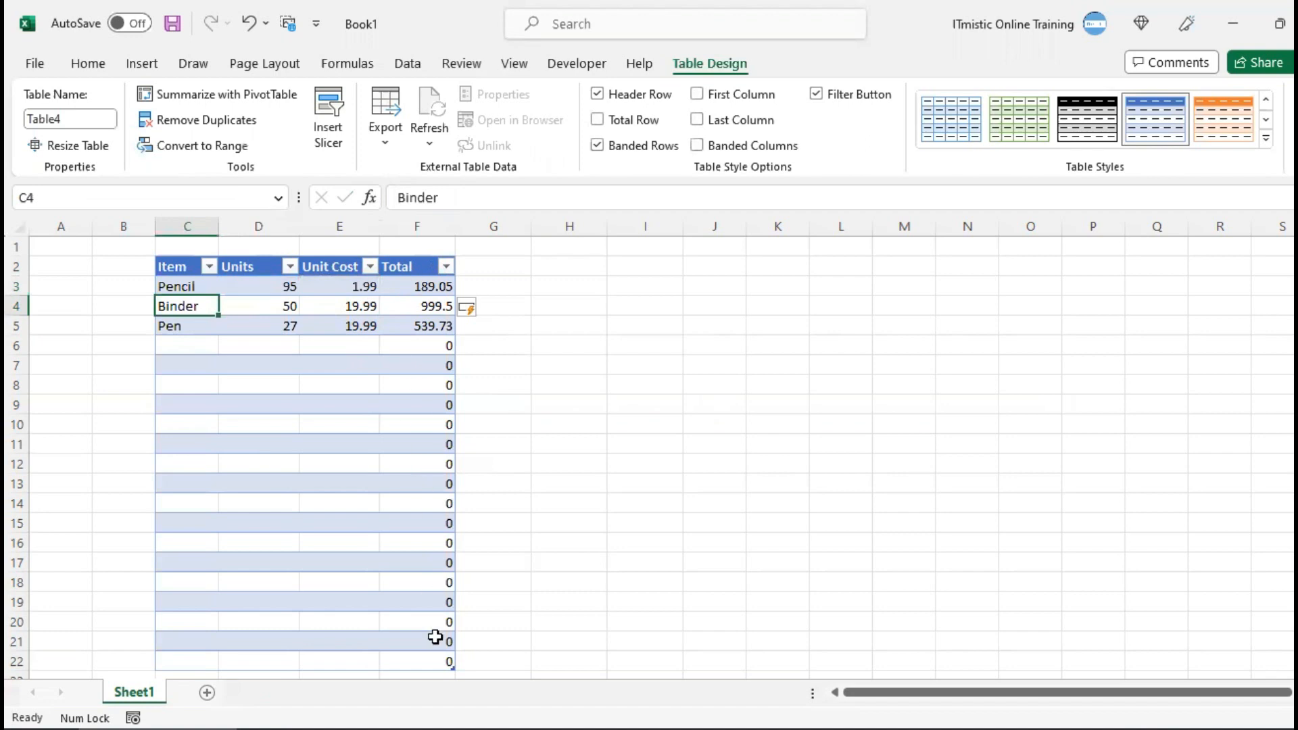
Check the Total column down to the table's end and inspect the formula in F6
scroll(434, 655, down, 2)
scroll(434, 655, up, 2)
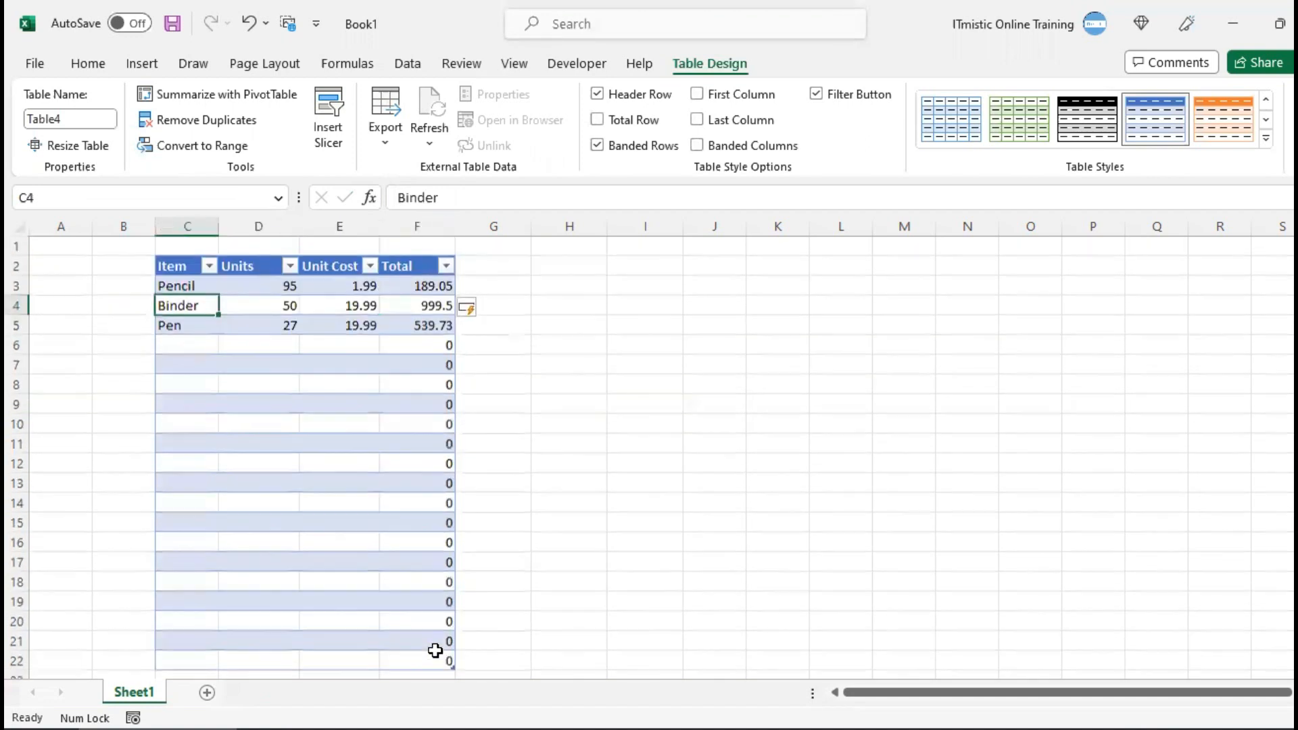
click(425, 346)
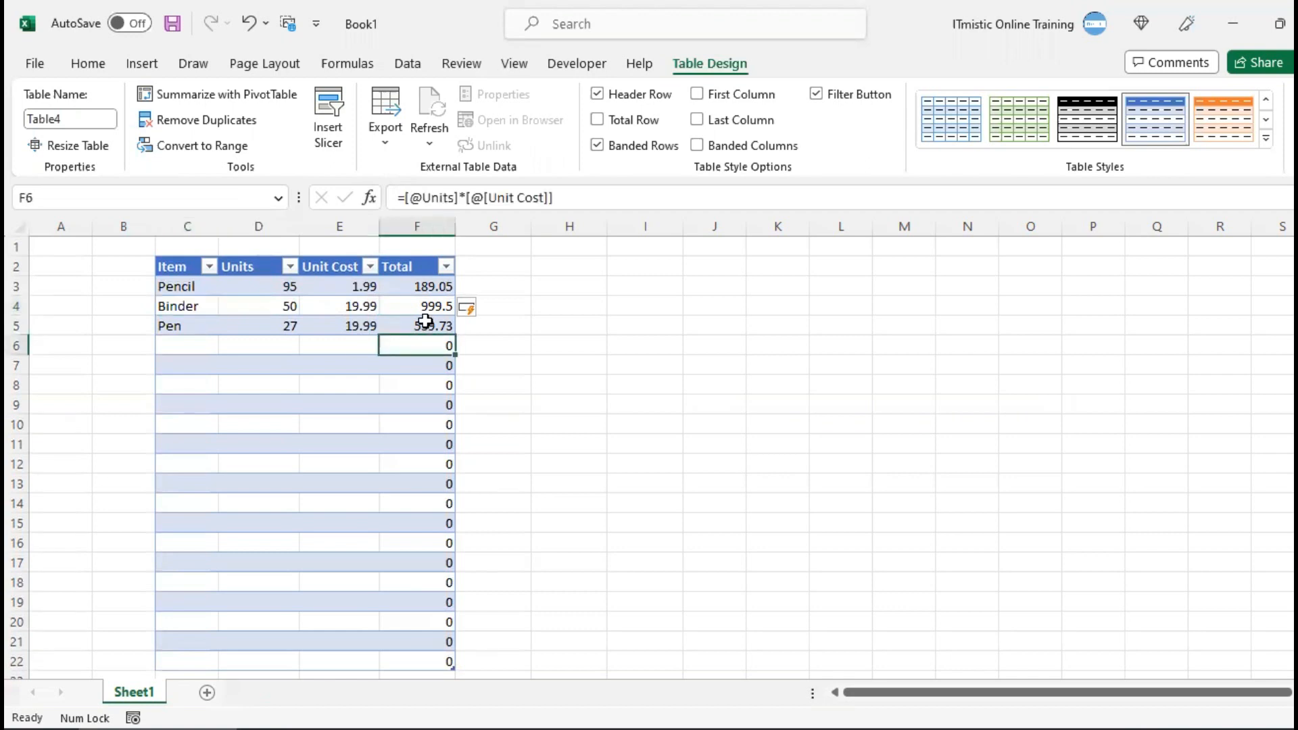
Step cell by cell through the empty table rows from C6 to examine how the selection wraps between rows, and return to C5
click(200, 346)
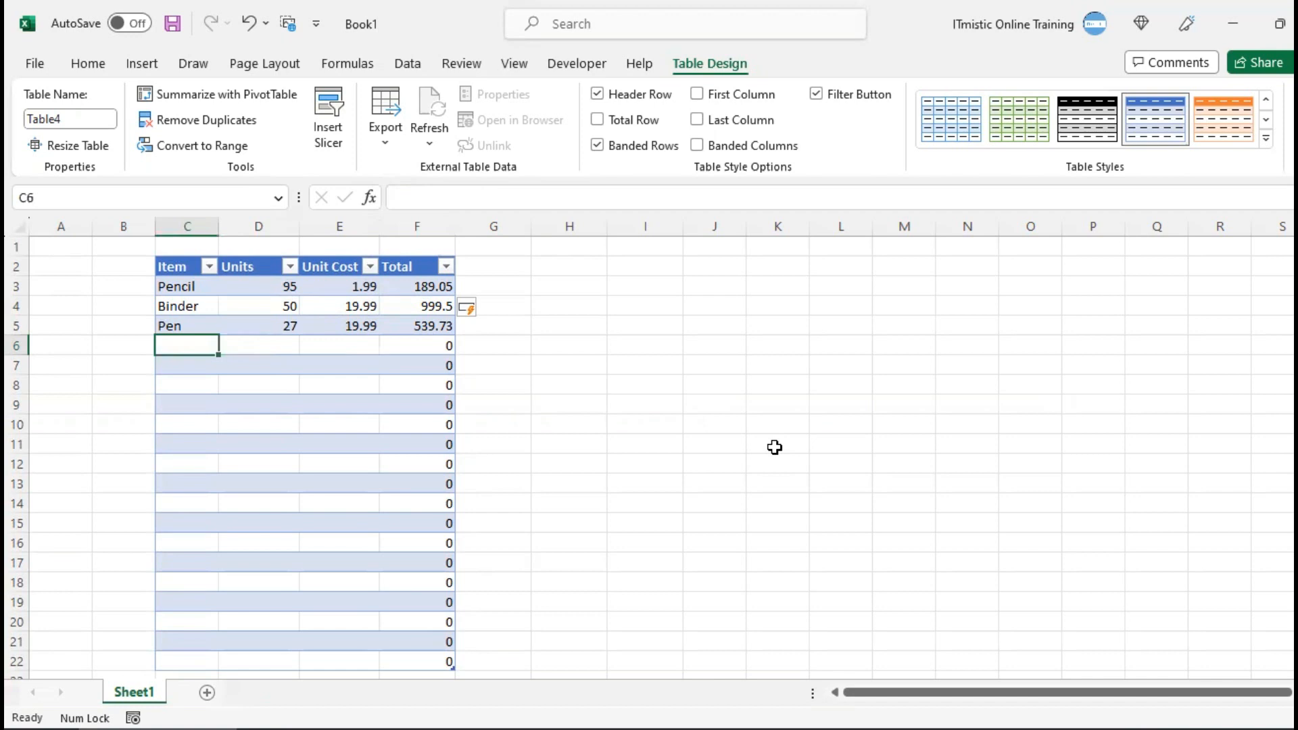
key(Right)
key(Right)
key(Right)
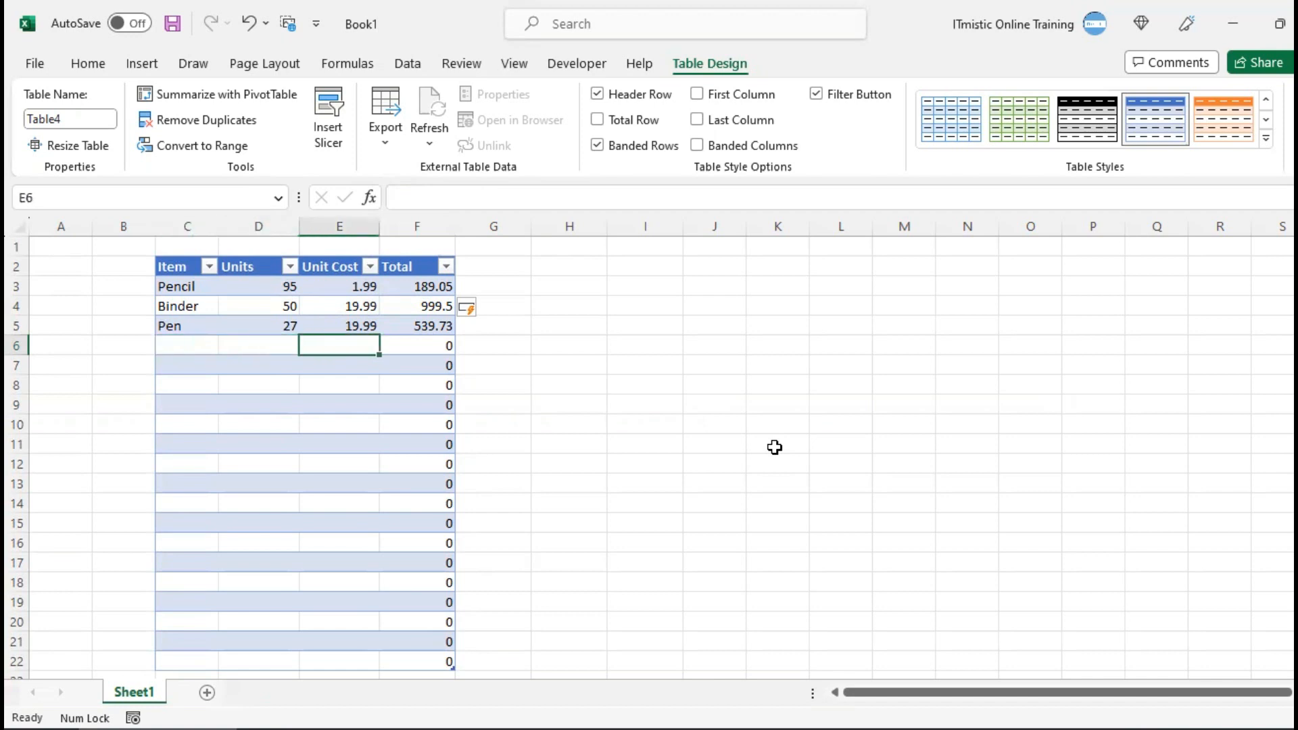
key(Tab)
key(Tab)
key(Tab)
key(Tab)
key(Tab)
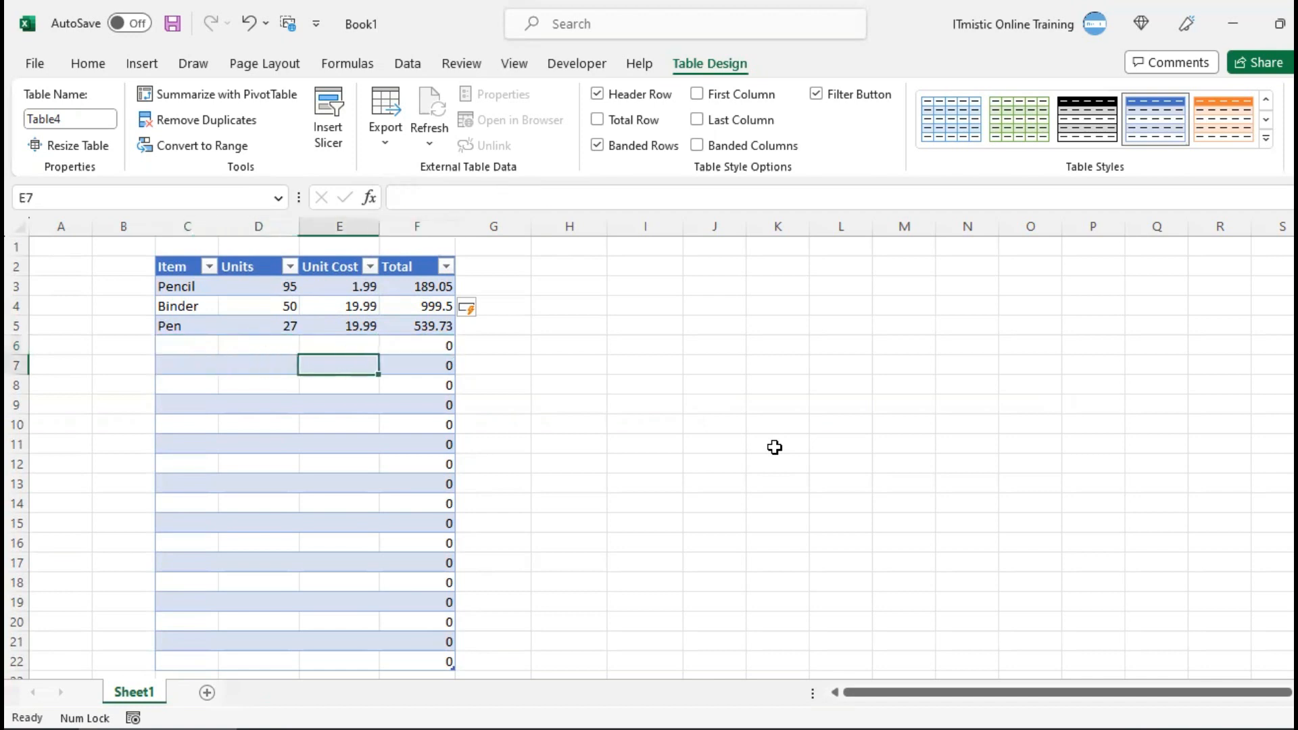
key(Tab)
key(Tab)
key(Tab)
key(Tab)
key(Tab)
key(Tab)
key(Tab)
key(Tab)
key(Tab)
key(Tab)
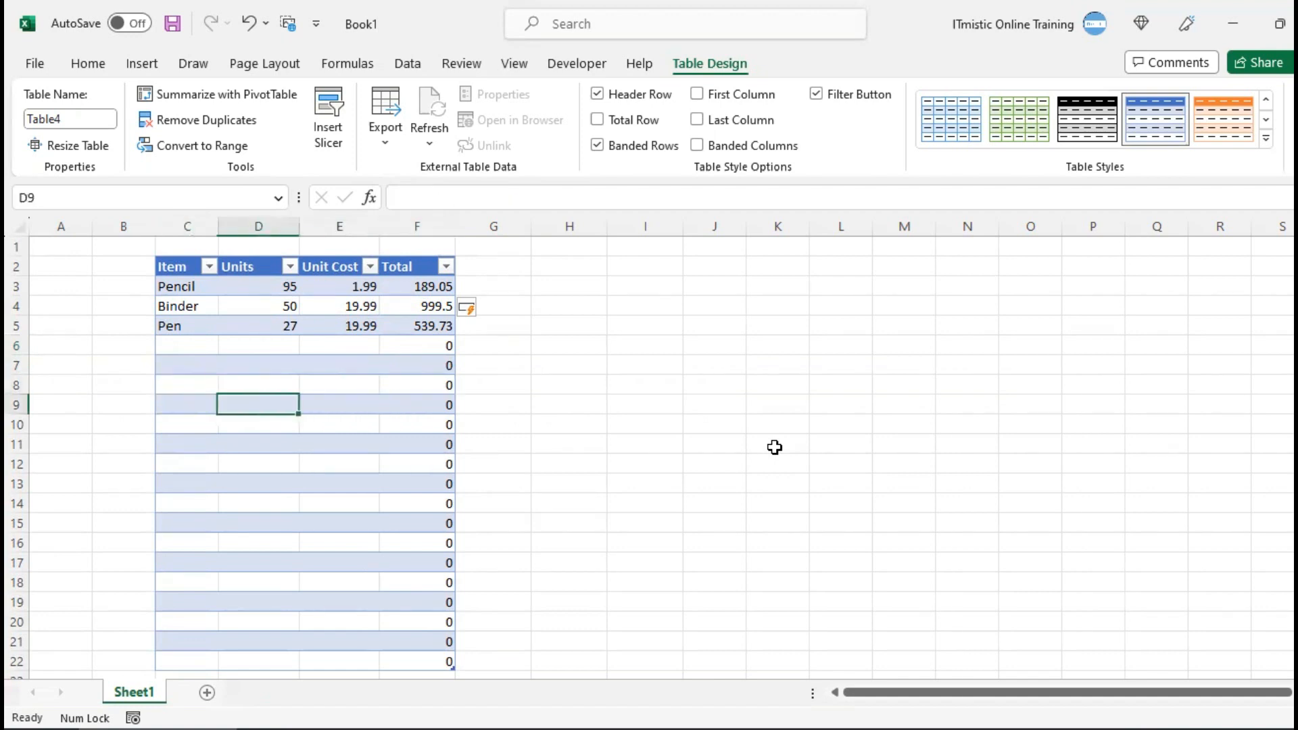
key(Tab)
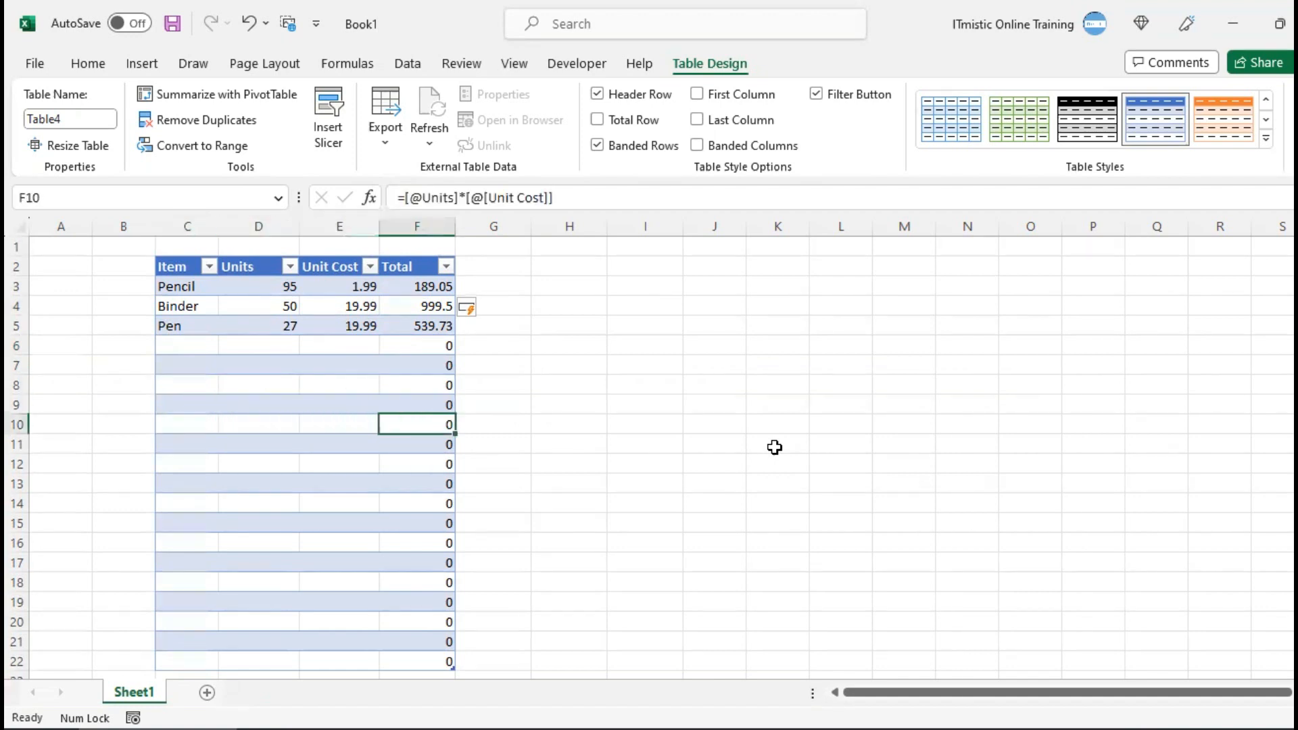
key(Tab)
key(Tab)
key(Tab)
key(Tab)
key(Tab)
key(Tab)
key(Tab)
key(Tab)
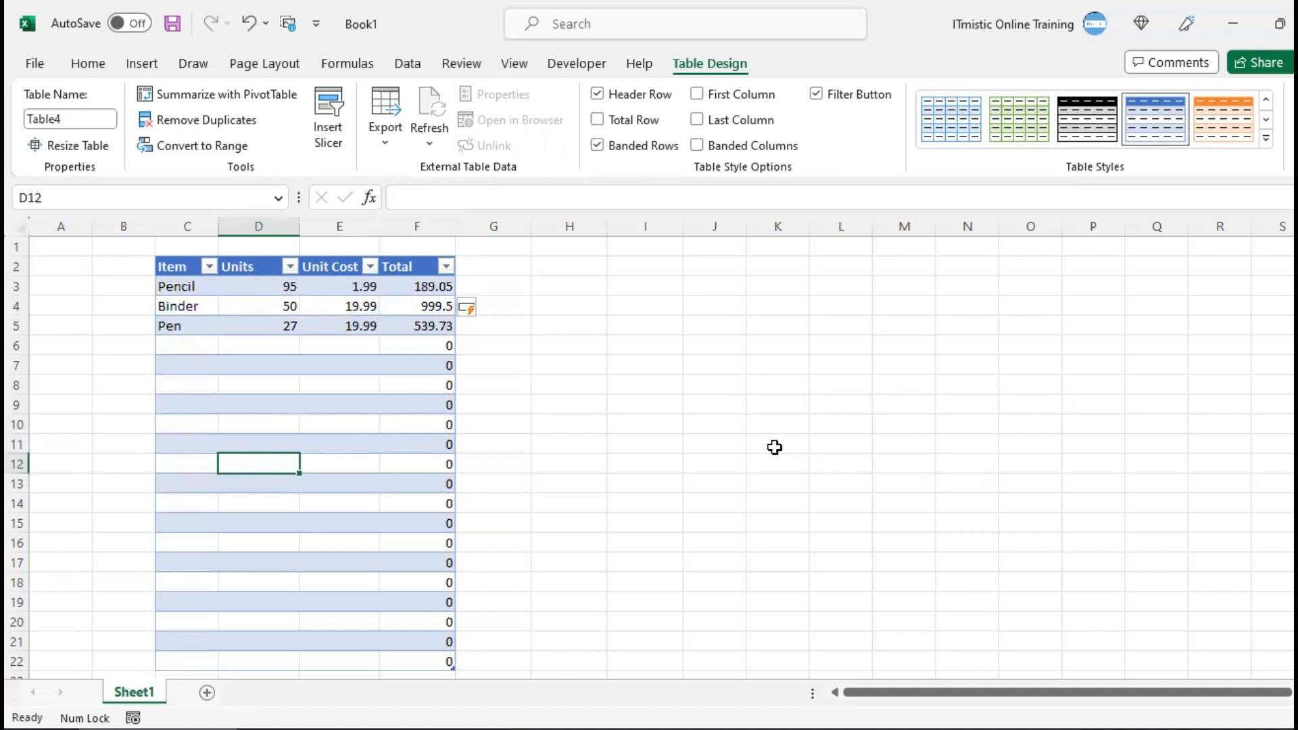
key(Tab)
key(ctrl+Up)
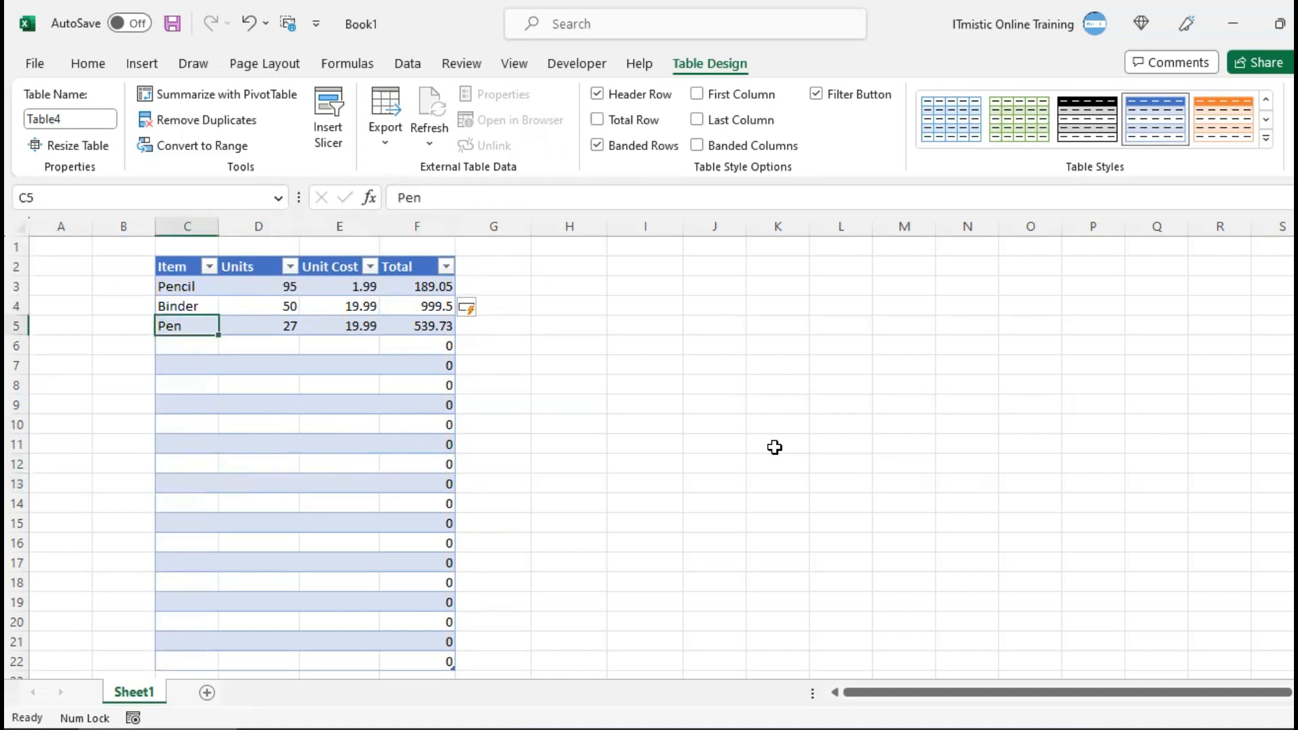